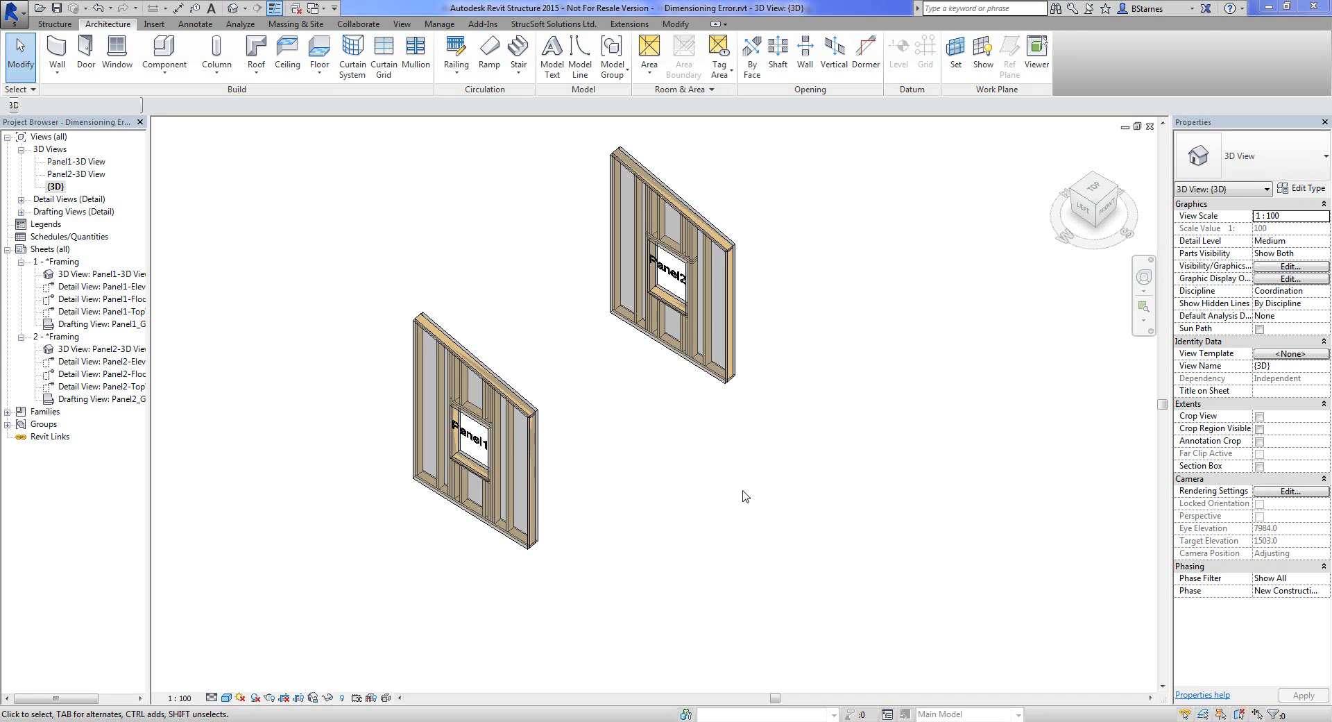
middle_click_drag(678, 476, 671, 458, "shift")
middle_click_drag(676, 401, 633, 486)
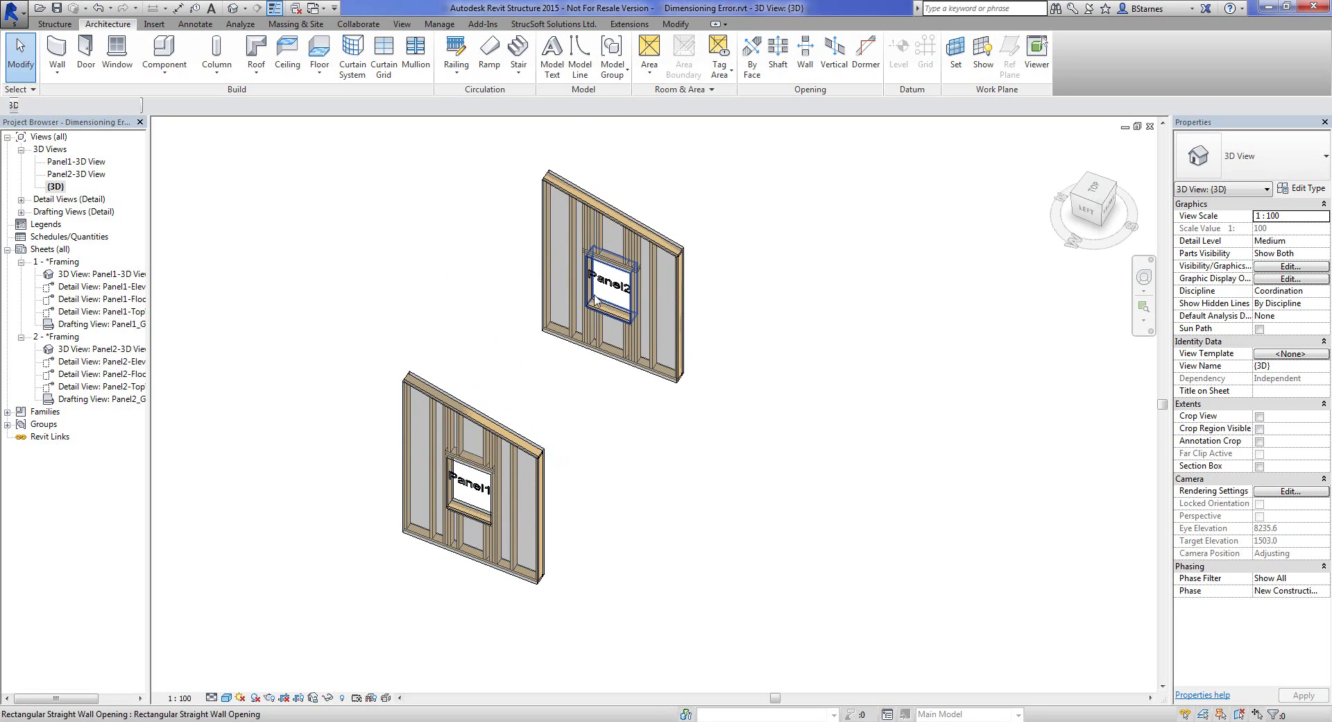
middle_click_drag(758, 489, 152, 387, "shift")
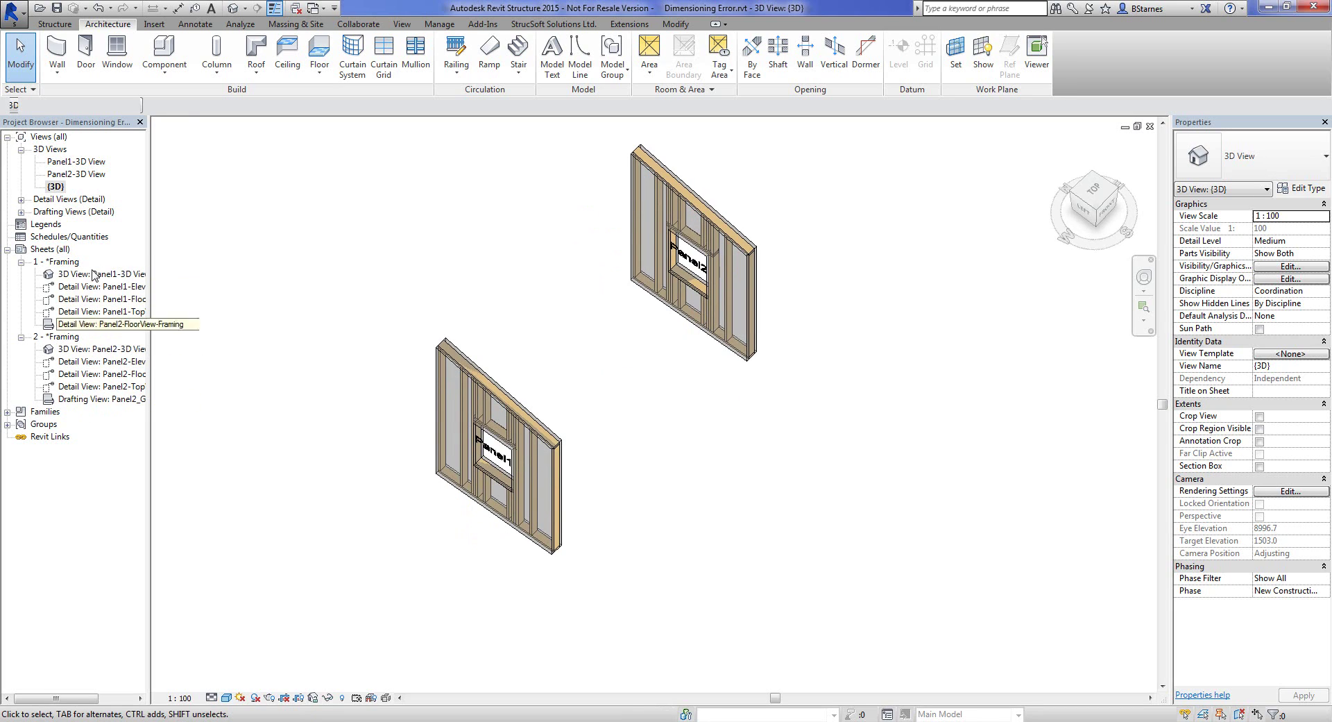
middle_click_drag(348, 485, 327, 404)
middle_click_drag(367, 361, 345, 435)
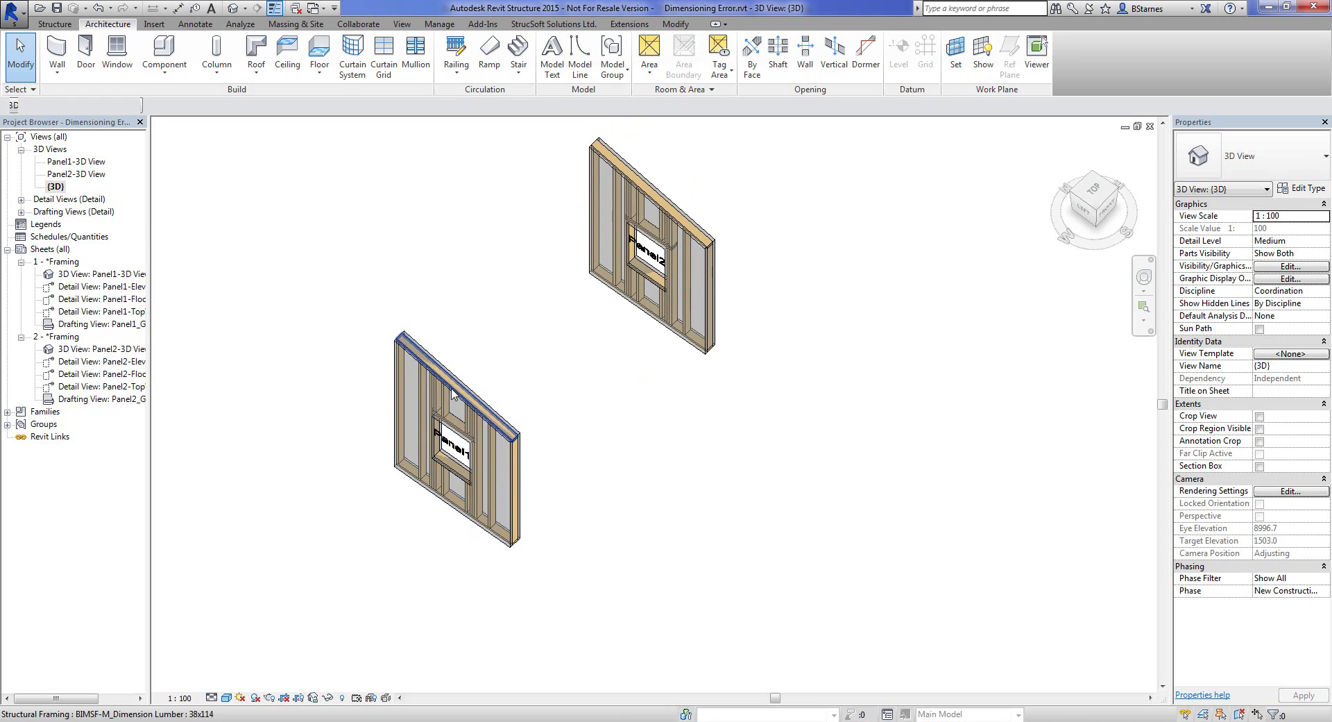
- Generate the wall panel drawing for Panel1 from one of its studs, using the MWF - Custom view options and Wall Panel option file
left_click(420, 409)
middle_click_drag(661, 547, 719, 430, "shift")
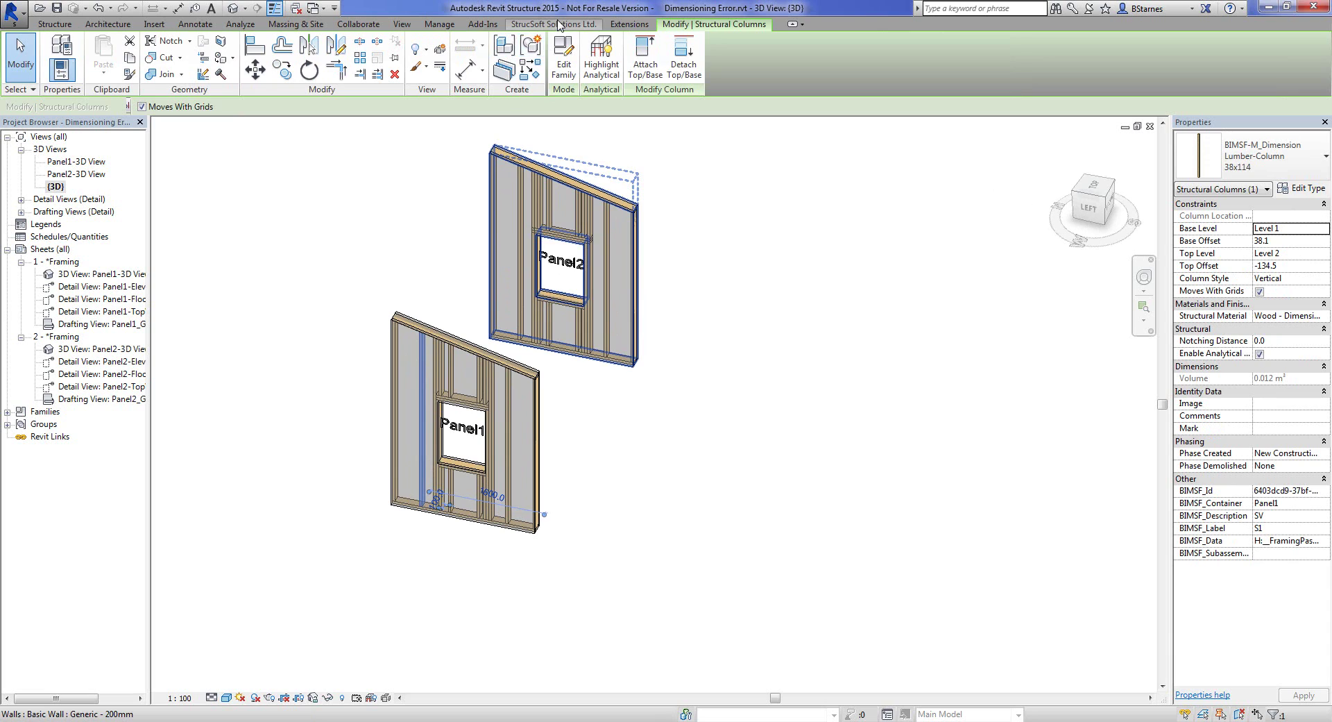
left_click(554, 23)
left_click(132, 75)
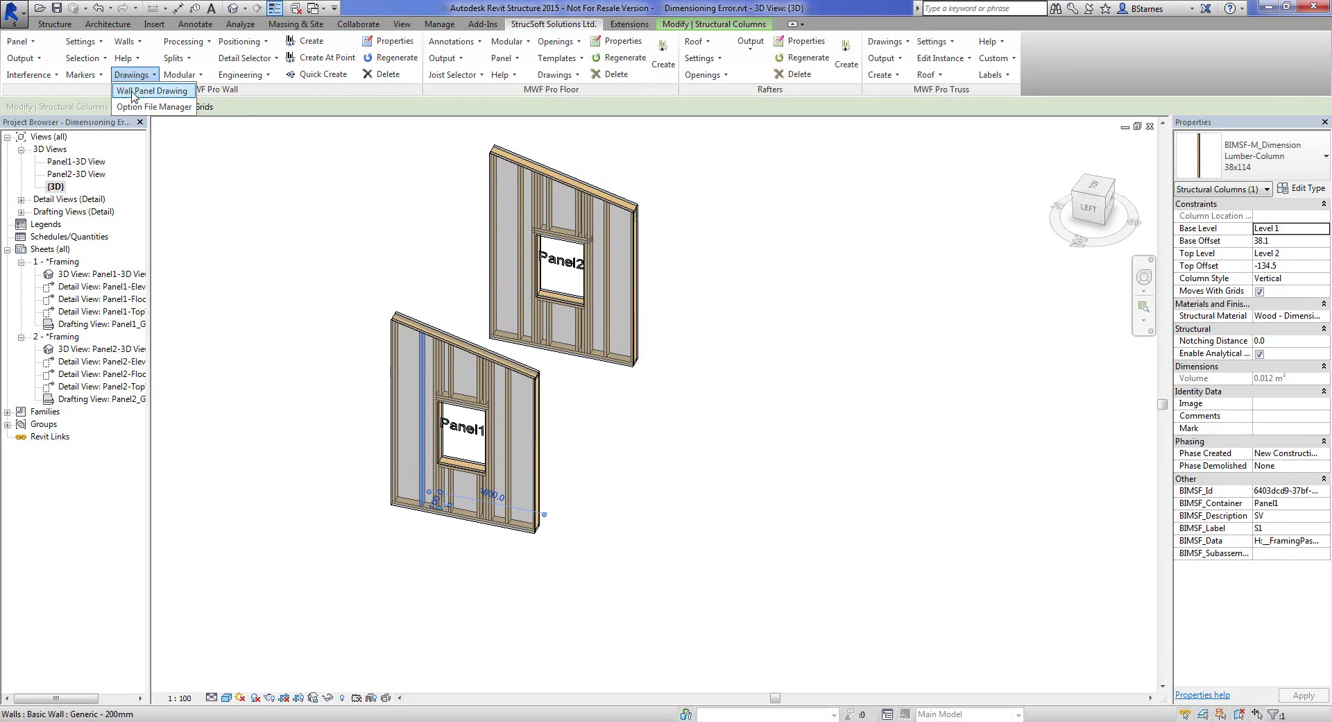
left_click(133, 91)
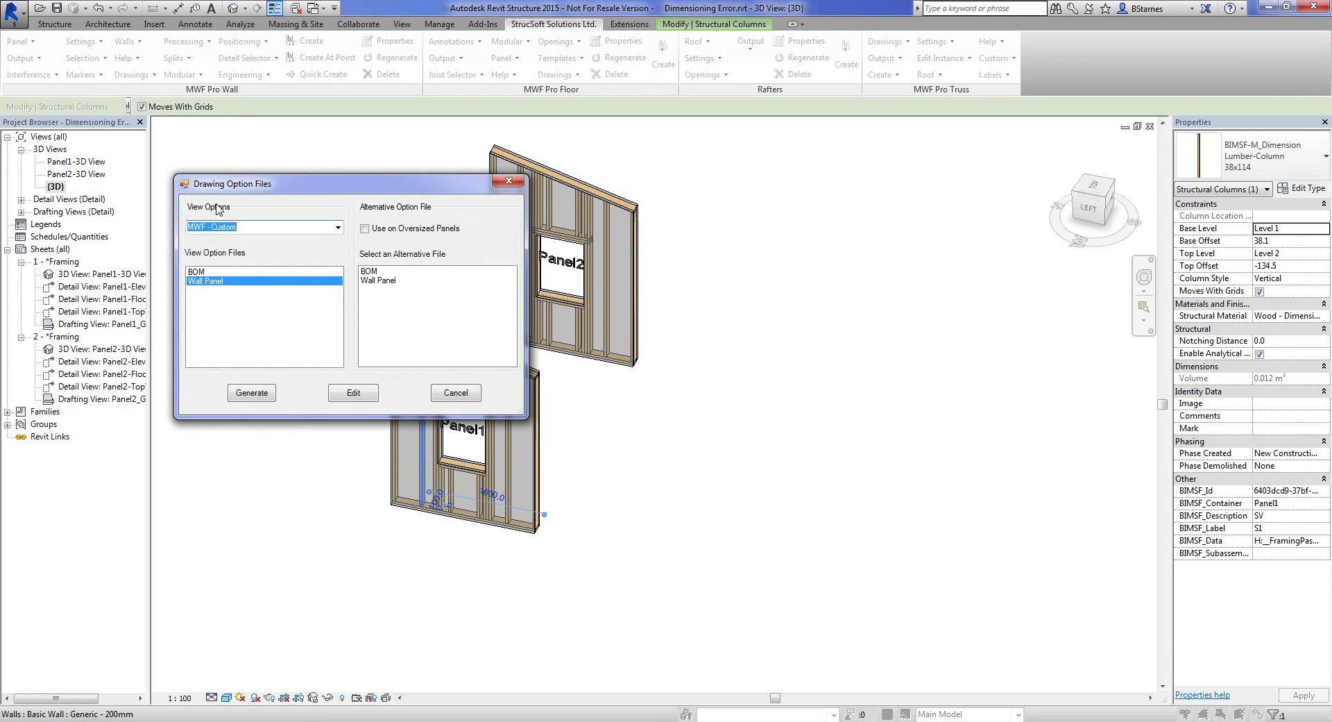
left_click(258, 401)
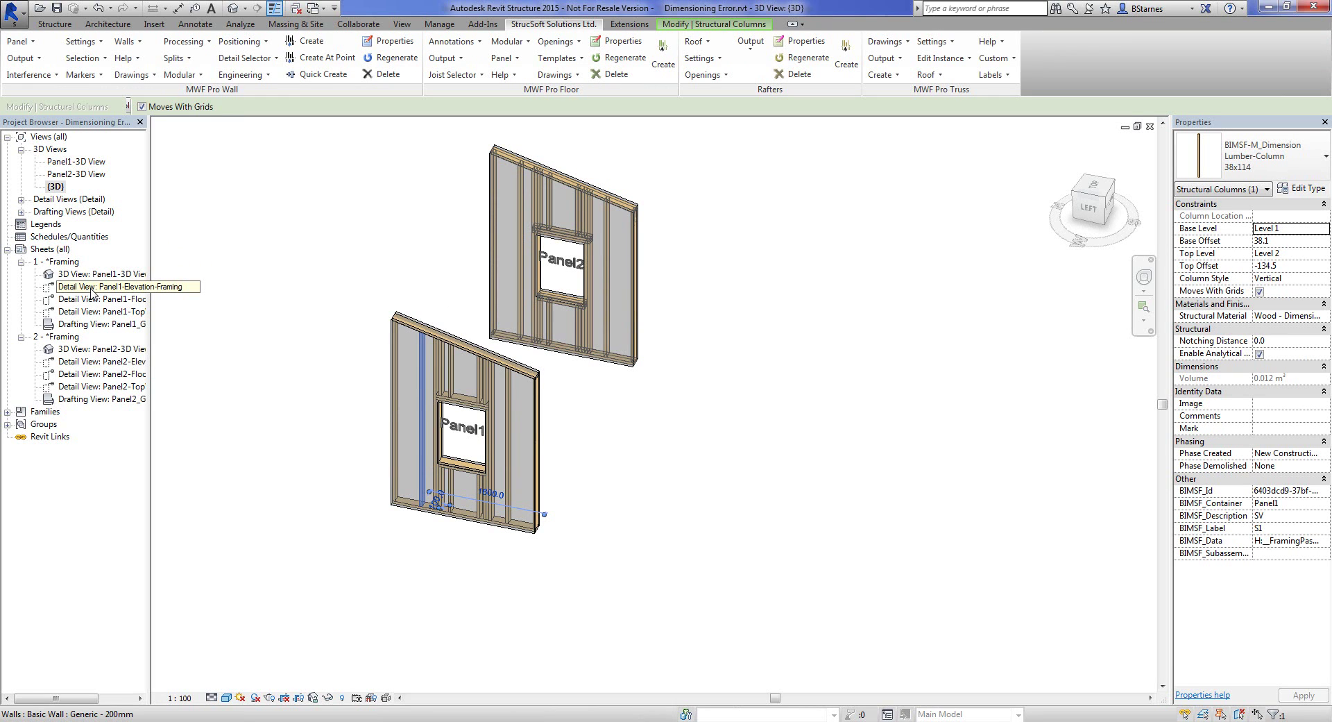
- Open the Panel1-Elevation-Framing detail view and take a screen capture of about 583 x 596 of it, parking the capture off-screen
double_click(91, 290)
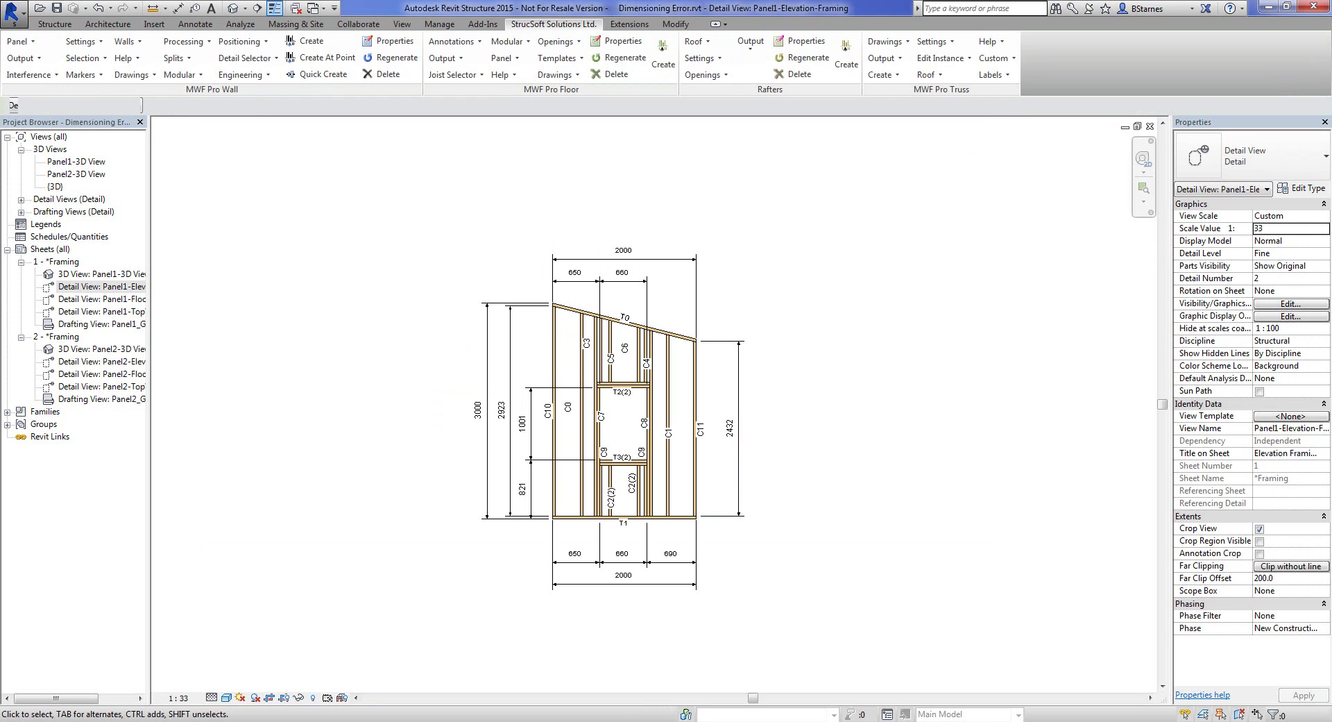
key("Print")
mouse_move(412, 215)
left_mouse_down()
mouse_move(809, 595)
mouse_move(818, 629)
left_mouse_up()
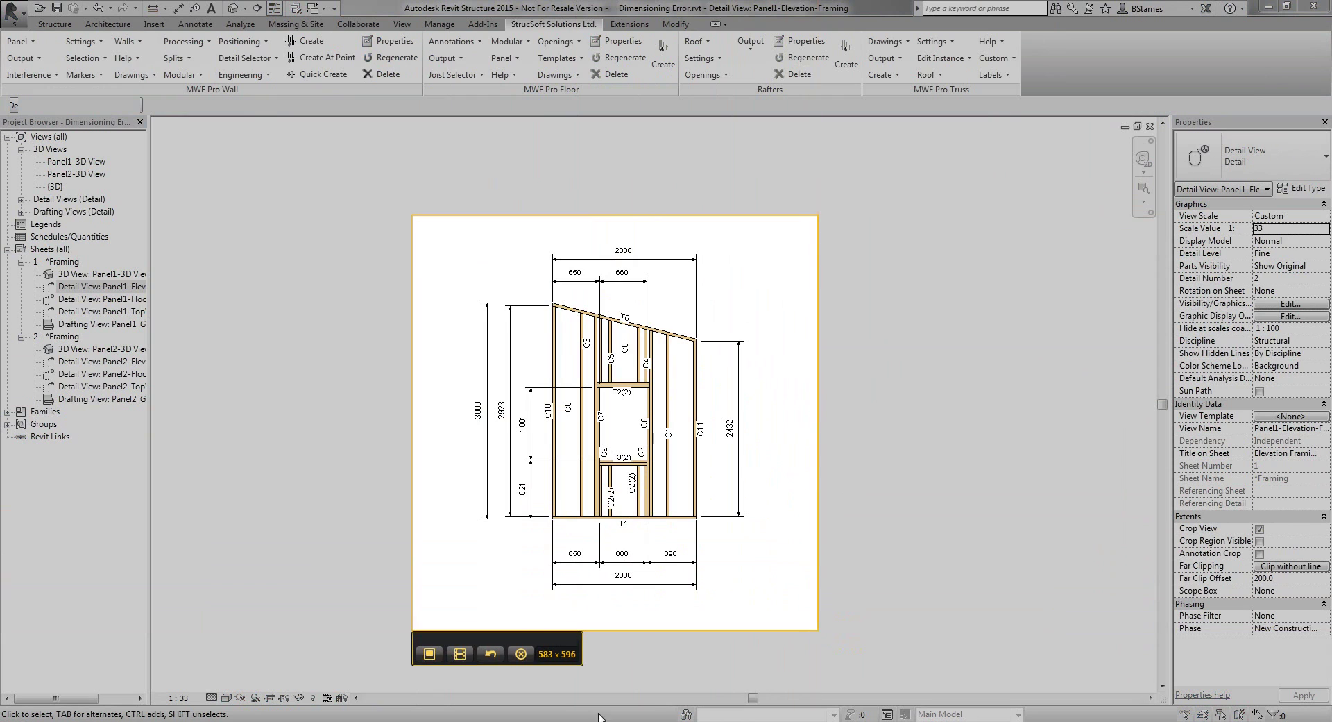
left_click(430, 654)
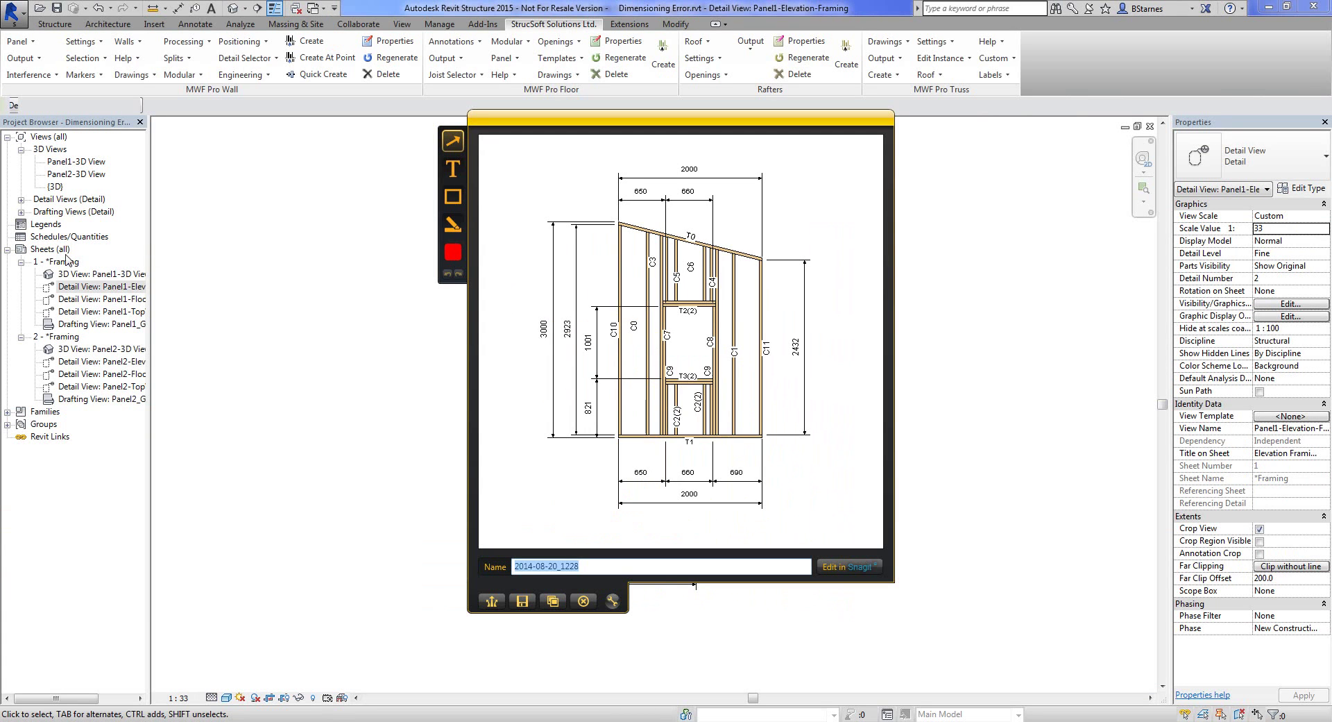
left_click_drag(661, 128, 1331, 132)
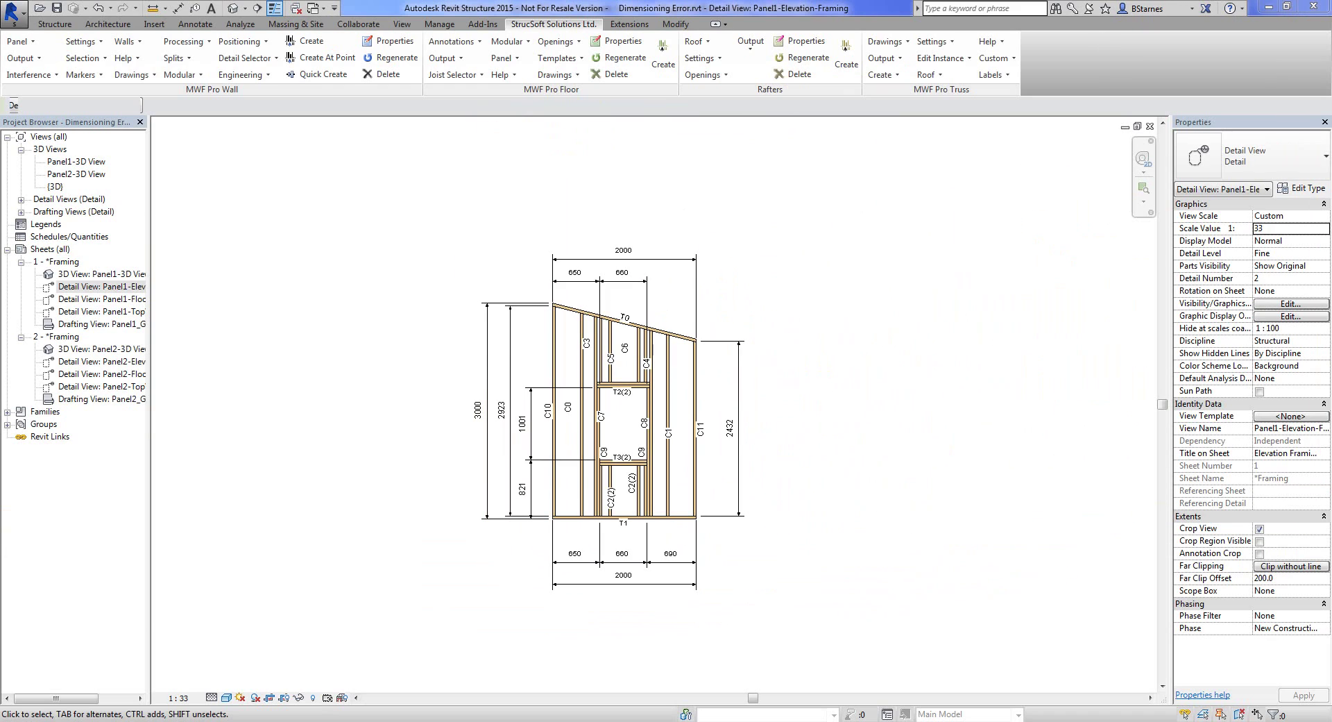
- Return to the {3D} view and bring the unframed wall and both framed panels into sight
left_click(54, 188)
double_click(52, 191)
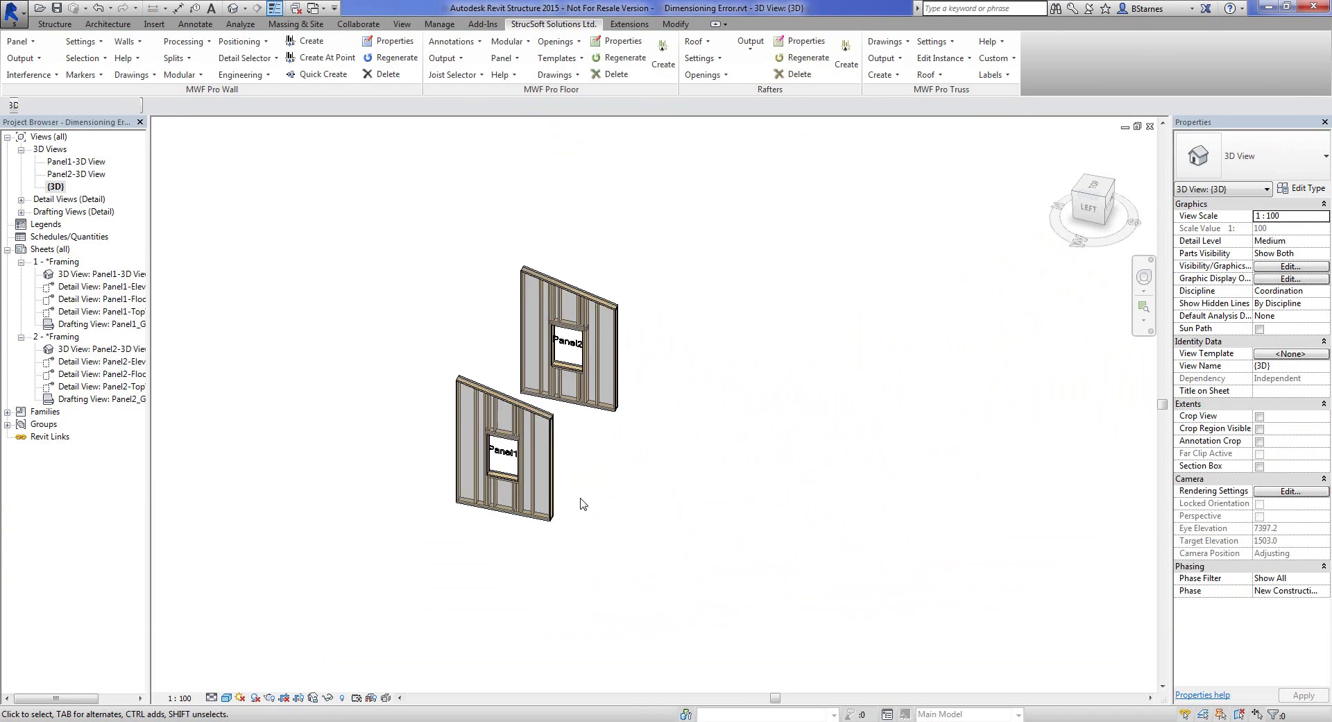
middle_click_drag(583, 501, 667, 314, "shift")
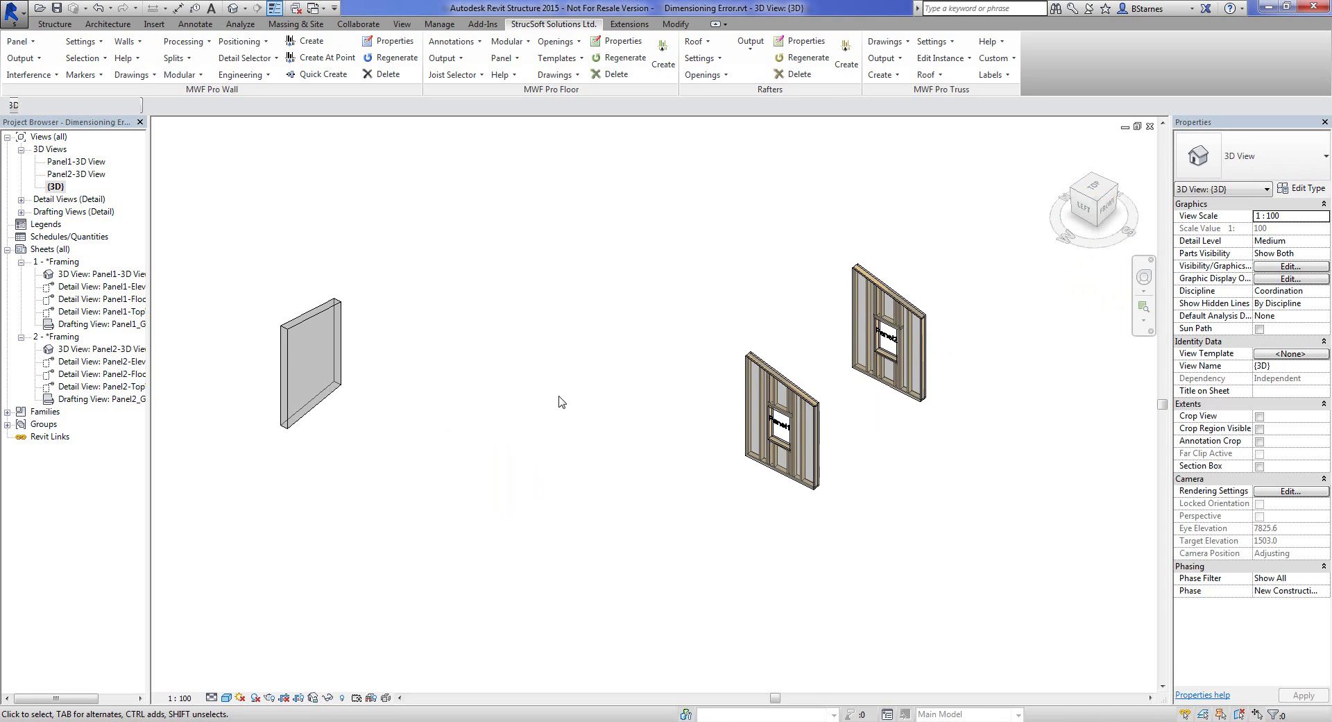
- Set the work plane to the sloped top face of the unframed Generic - 200mm wall by picking a plane
left_click(330, 316)
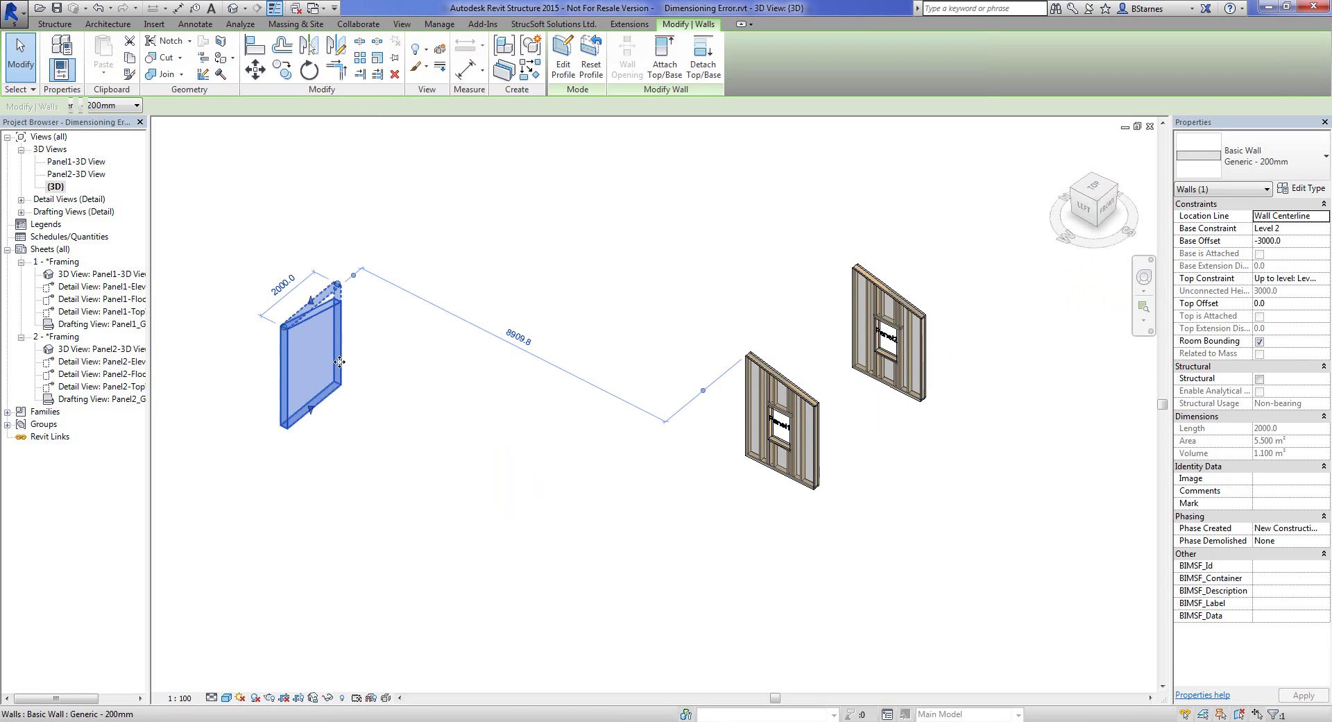
middle_click_drag(583, 380, 435, 444, "shift")
key("Escape")
middle_click_drag(435, 501, 409, 343, "shift")
left_click(379, 350)
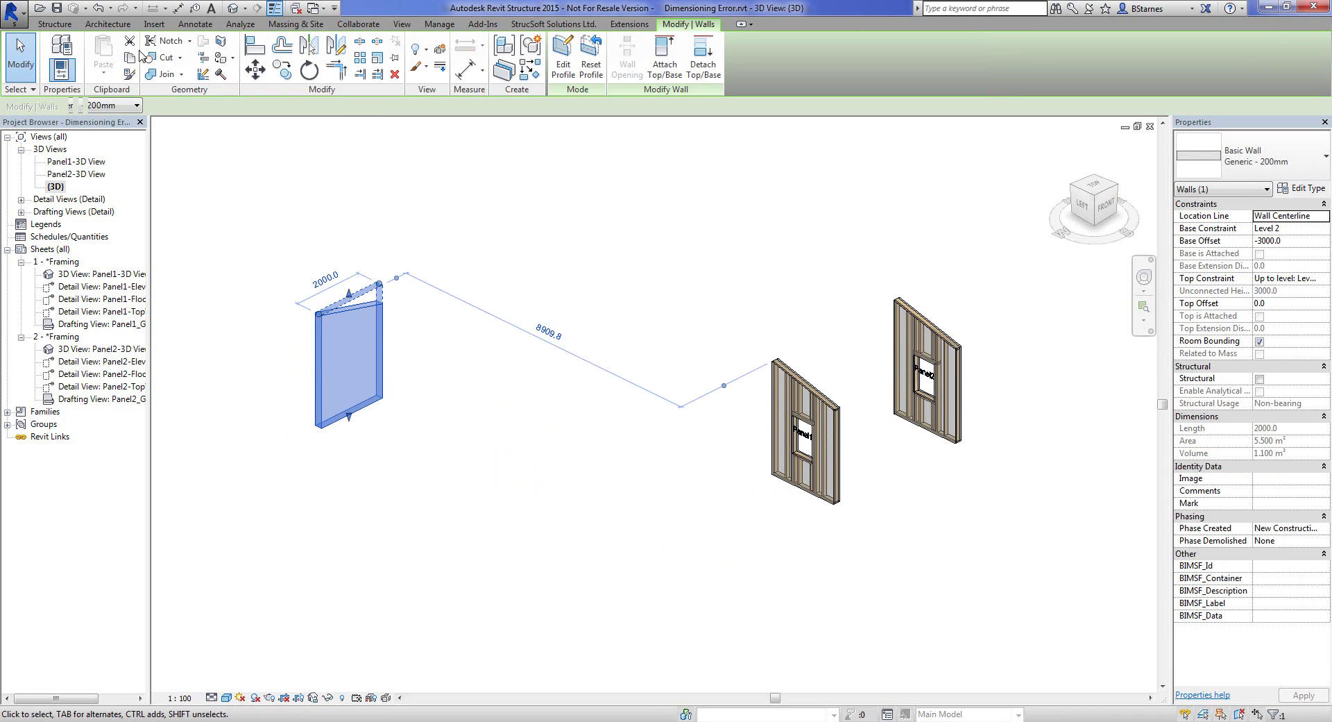
left_click(108, 24)
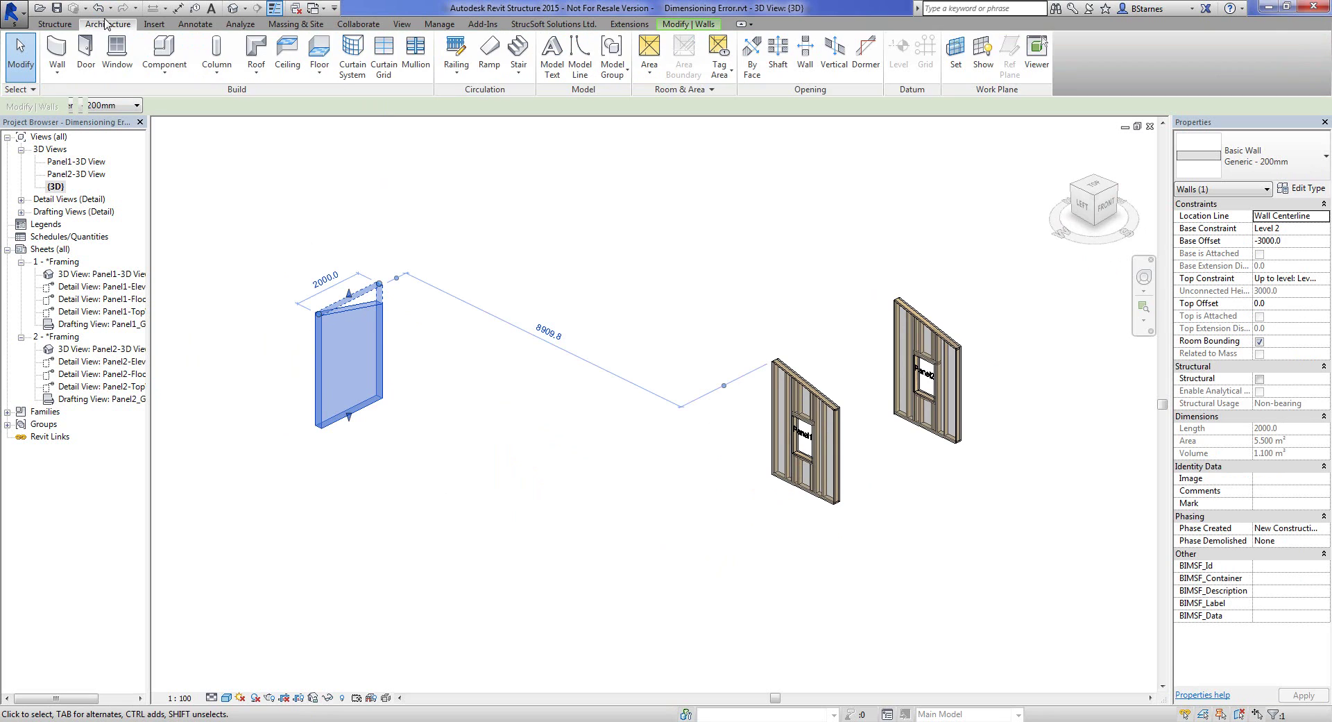
left_click(954, 48)
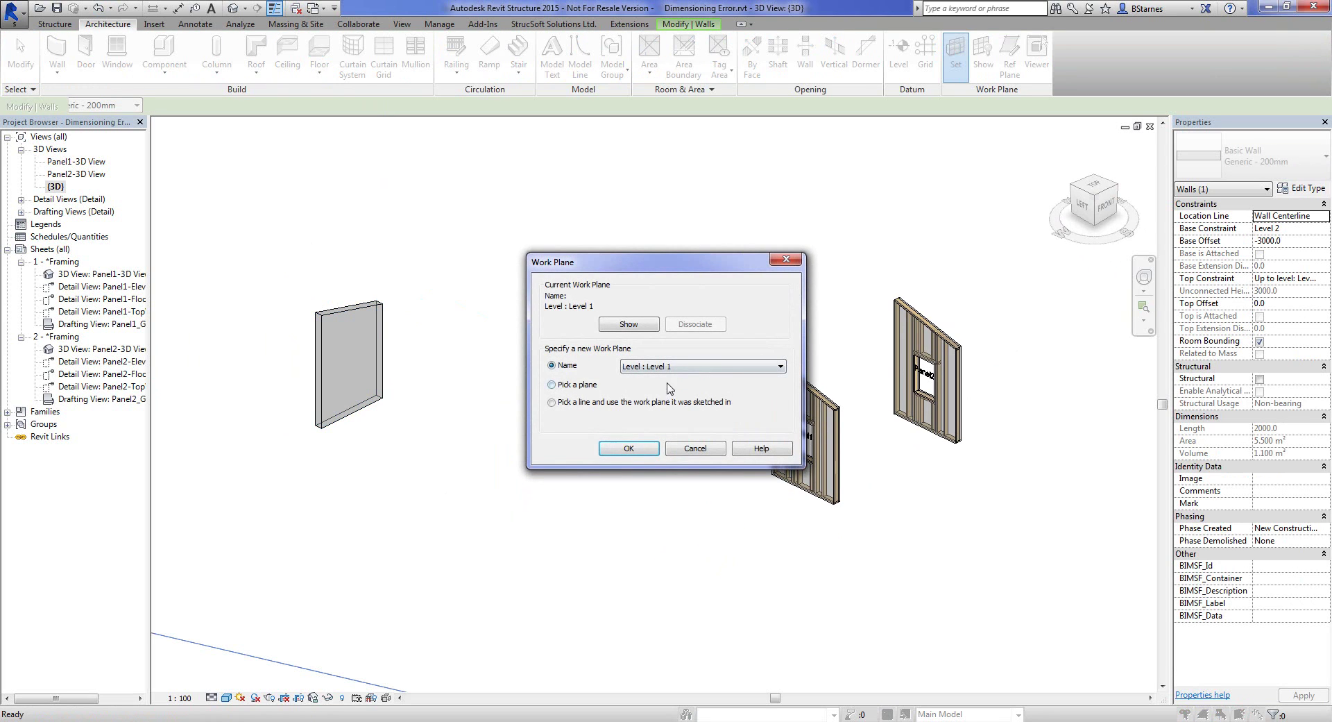
left_click(628, 448)
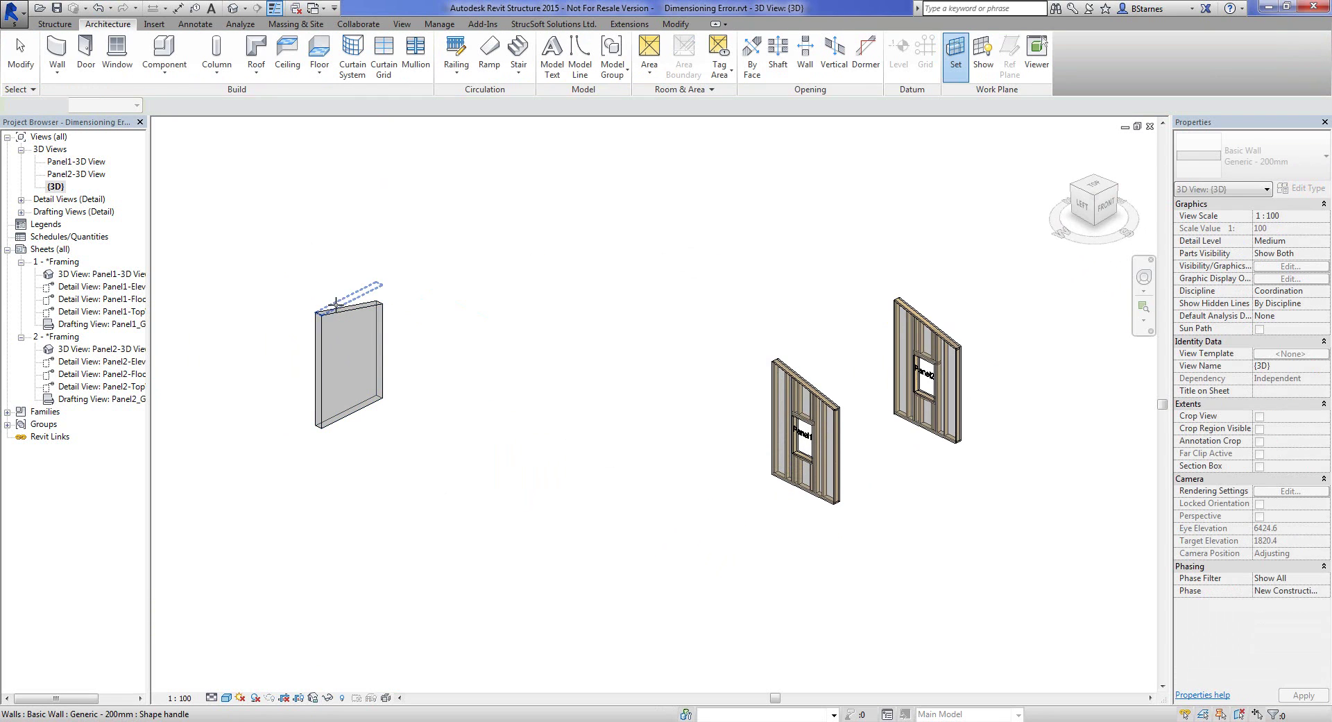
left_click(342, 309)
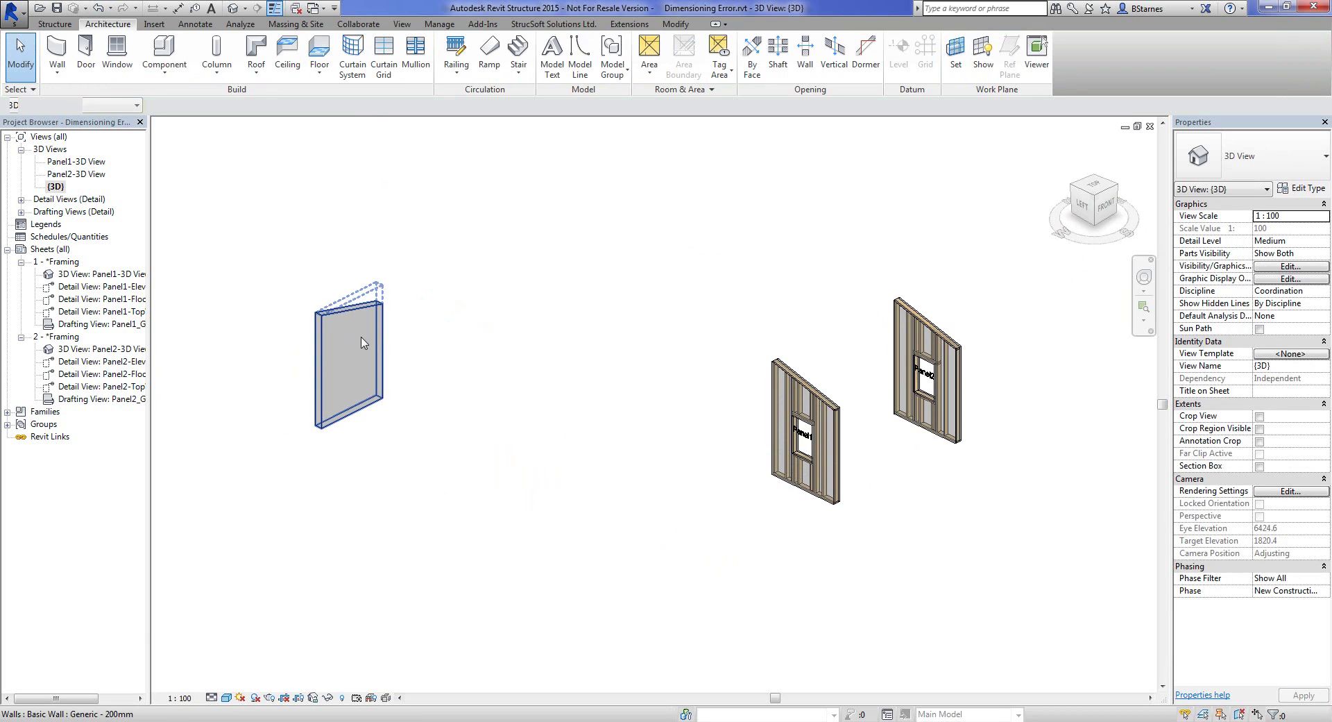
- Place a BIMSF-M_Dimension Lumber 38x114 beam along the unframed wall's centreline from end to end, working from the top view
middle_click_drag(583, 369, 541, 352, "shift")
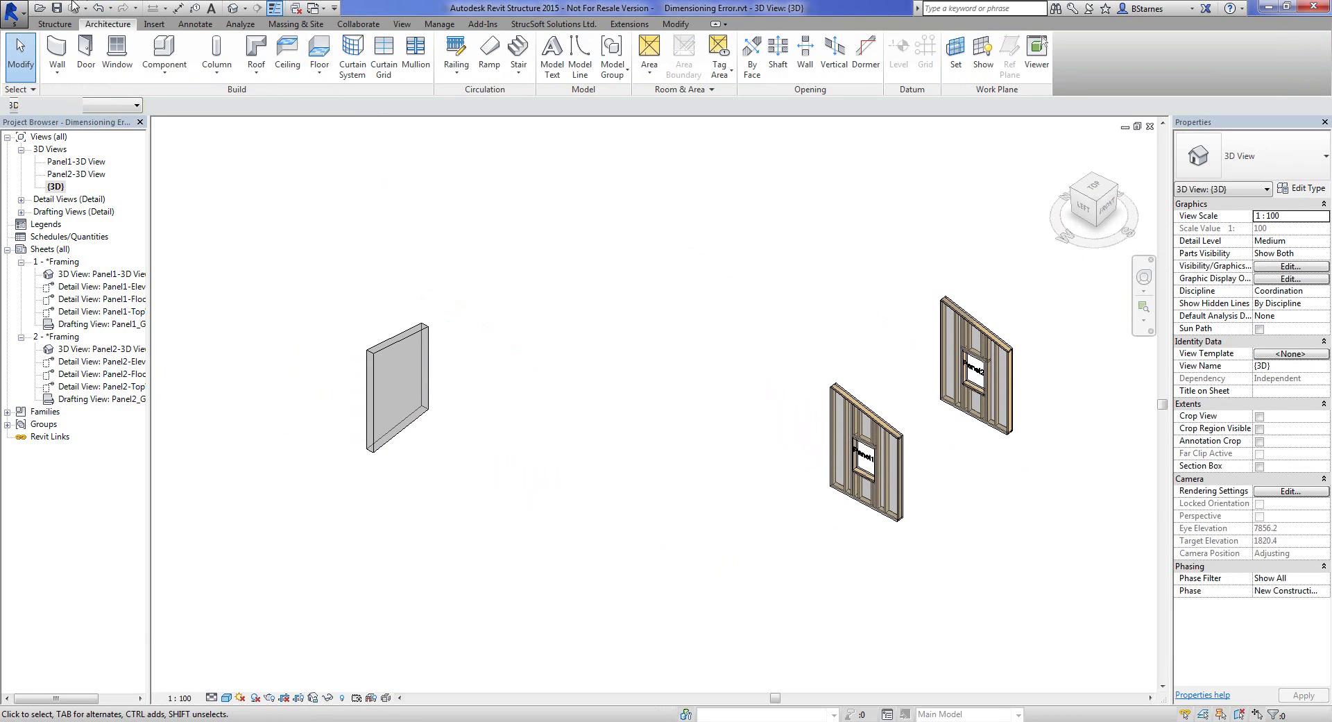
left_click(55, 24)
left_click(55, 55)
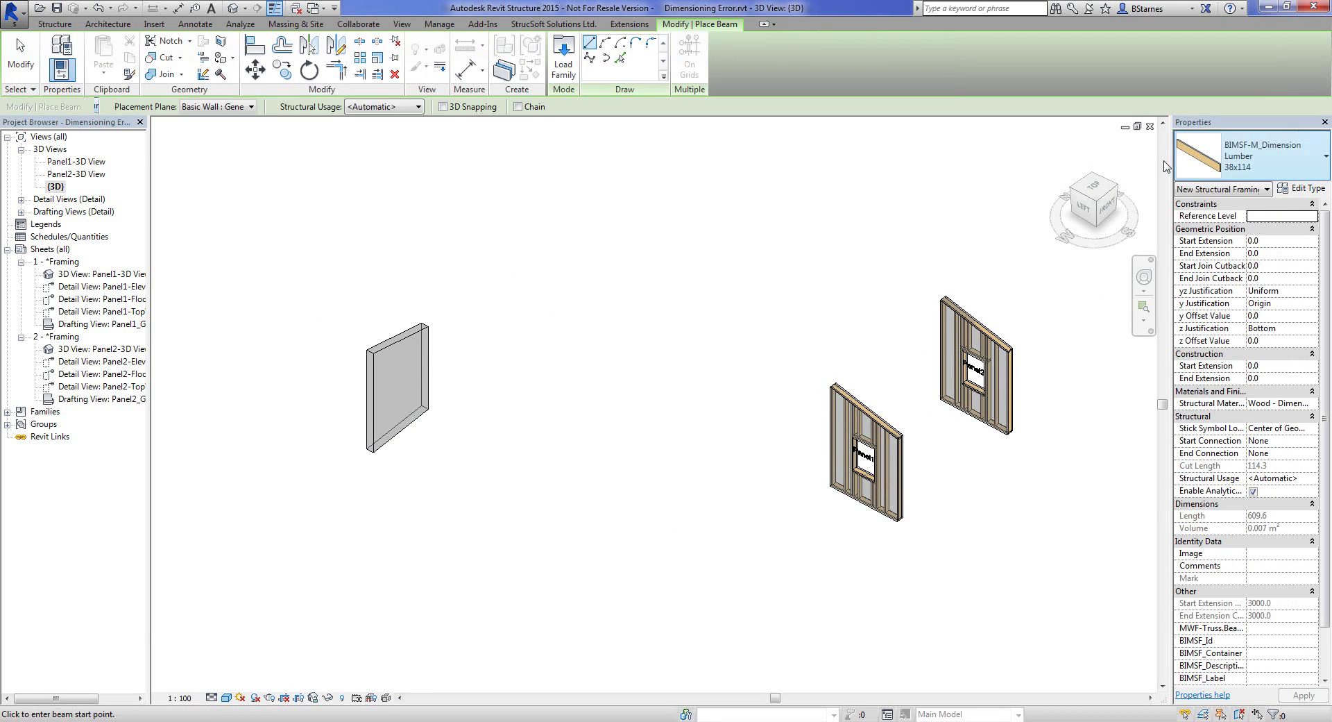
left_click(1095, 186)
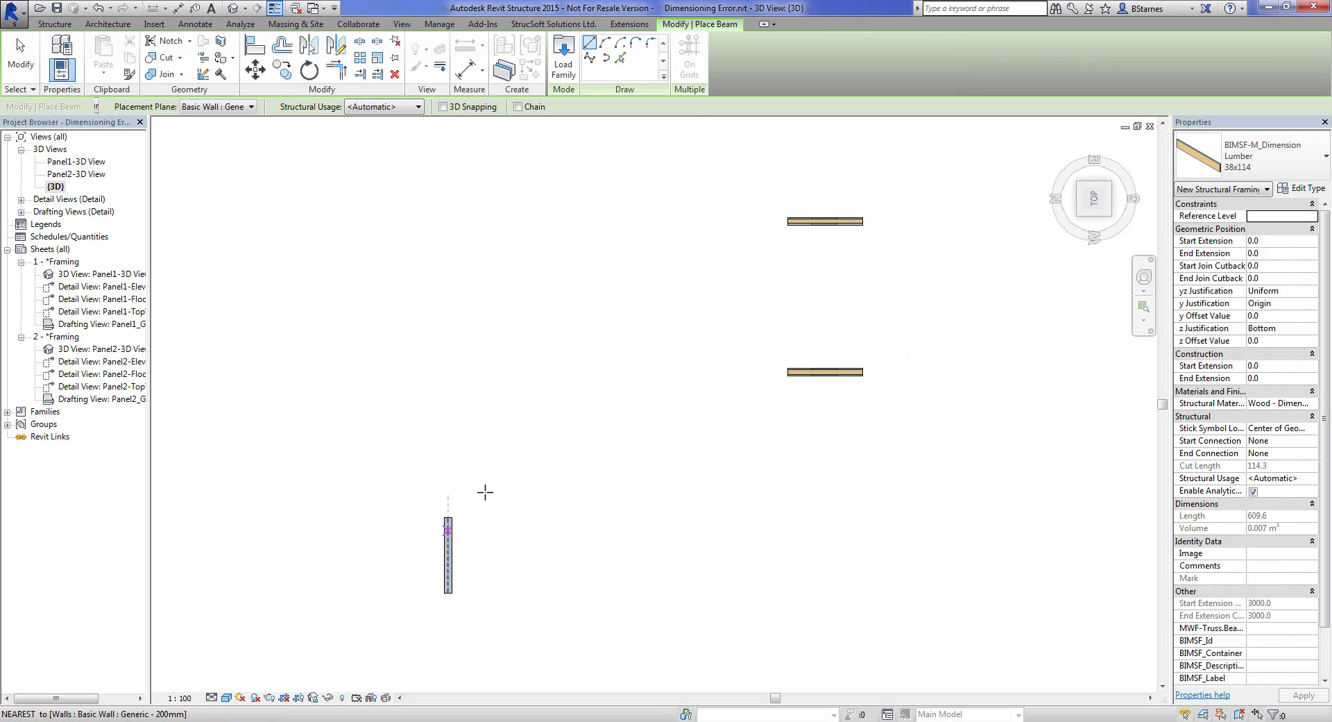
left_click(448, 519)
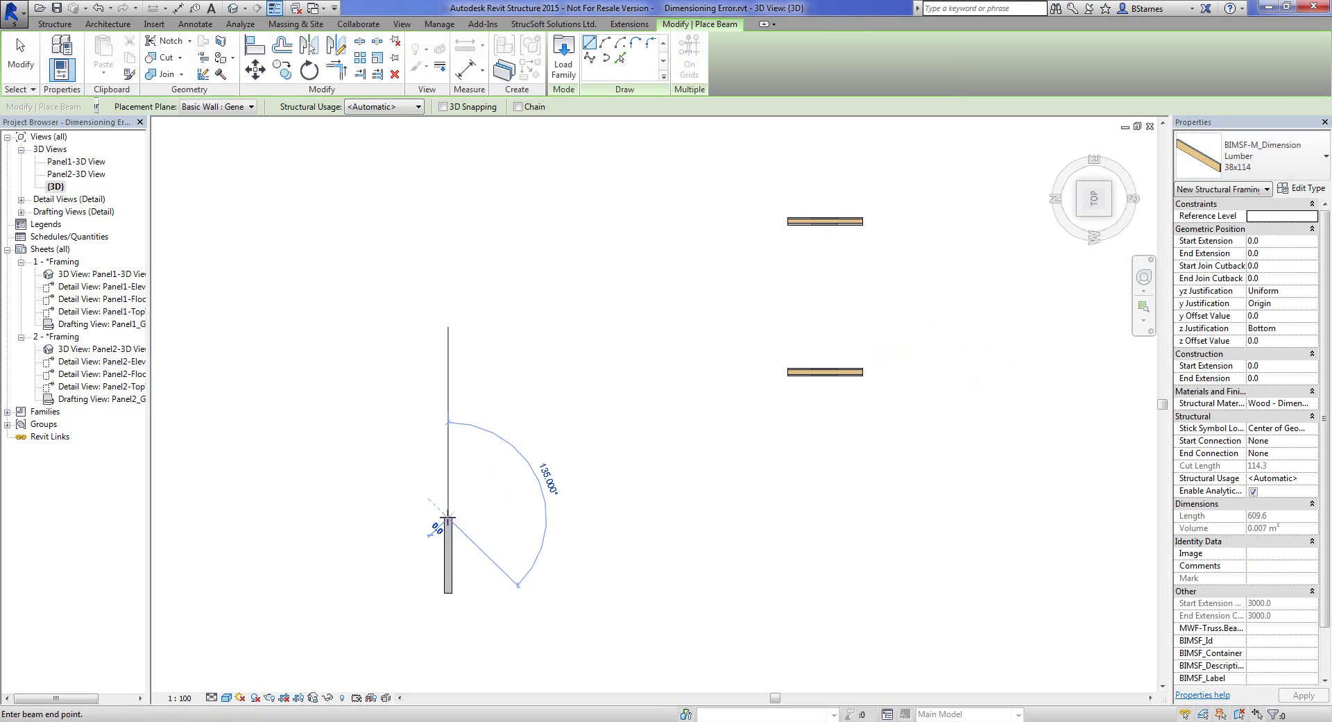
left_click(448, 593)
middle_click_drag(601, 578, 585, 465, "shift")
key("Escape")
key("Escape")
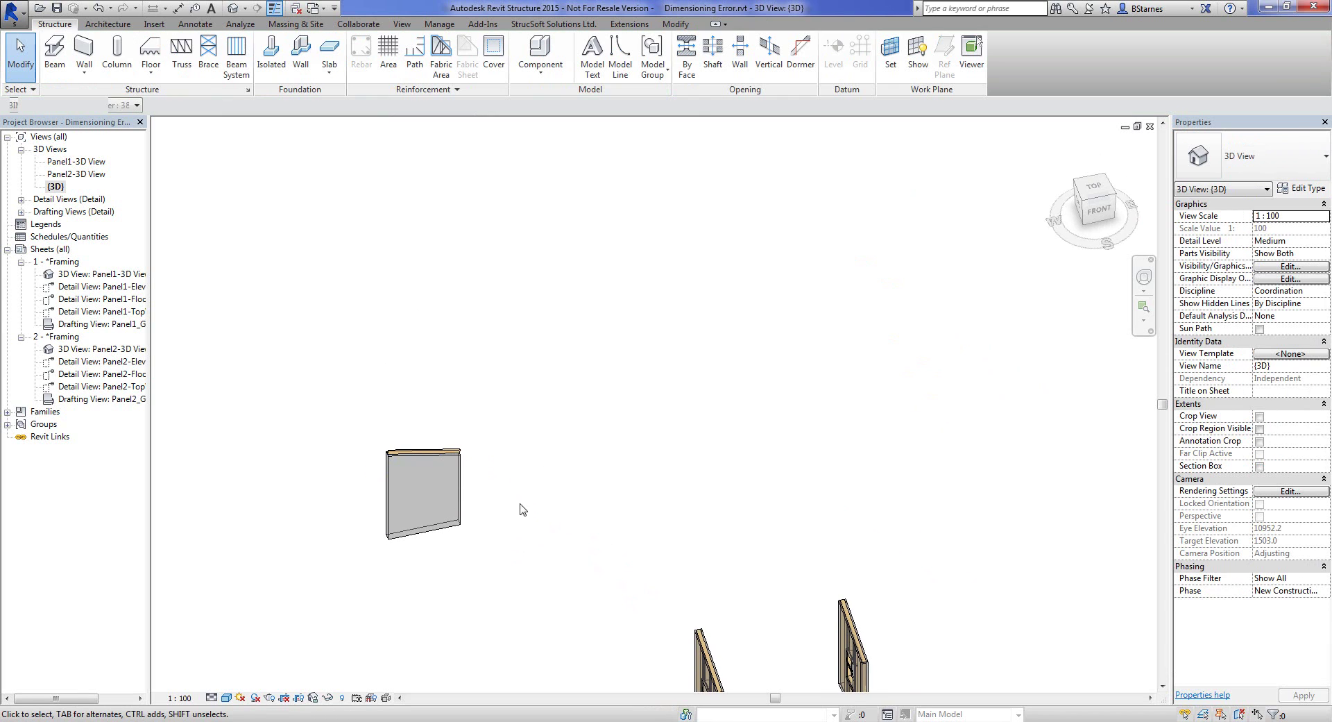
- Examine how the new beam sits against the unframed wall's sloped top
middle_click_drag(533, 552, 532, 461)
middle_click_drag(532, 461, 494, 330, "shift")
scroll(434, 329, "up", 3)
left_click(430, 410)
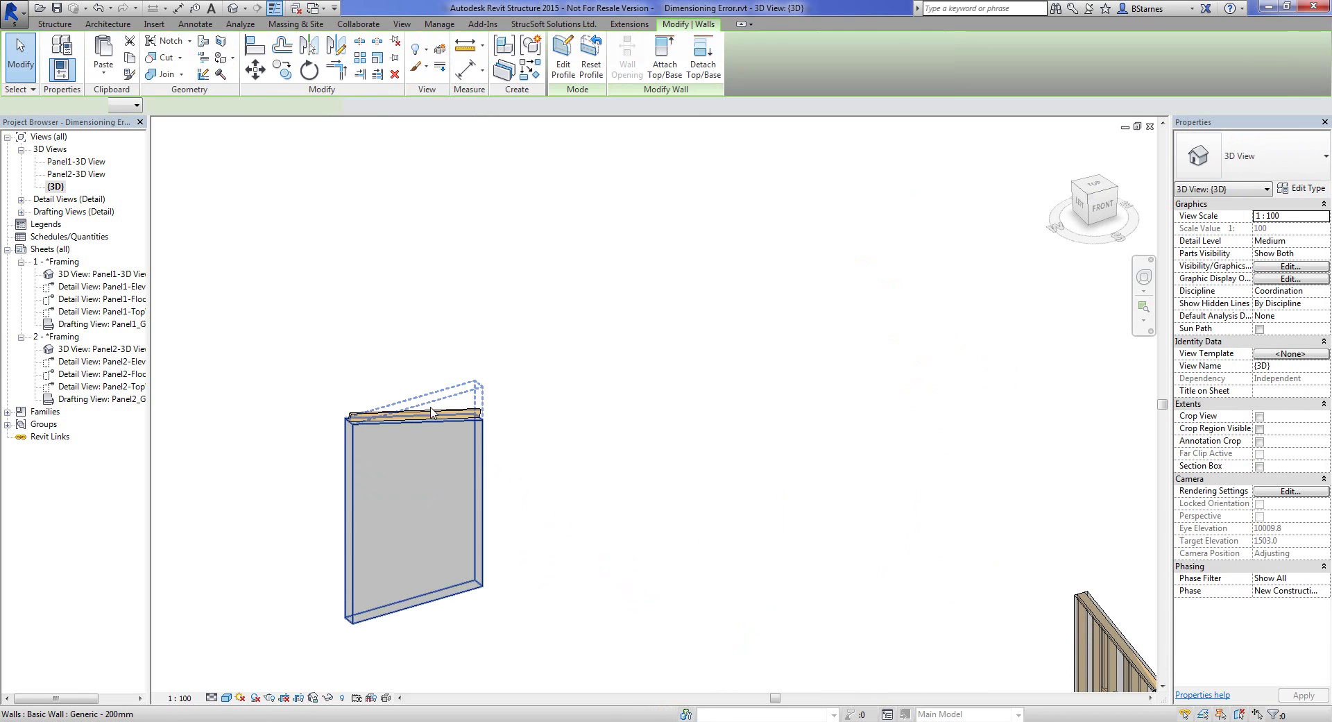
left_click(265, 366)
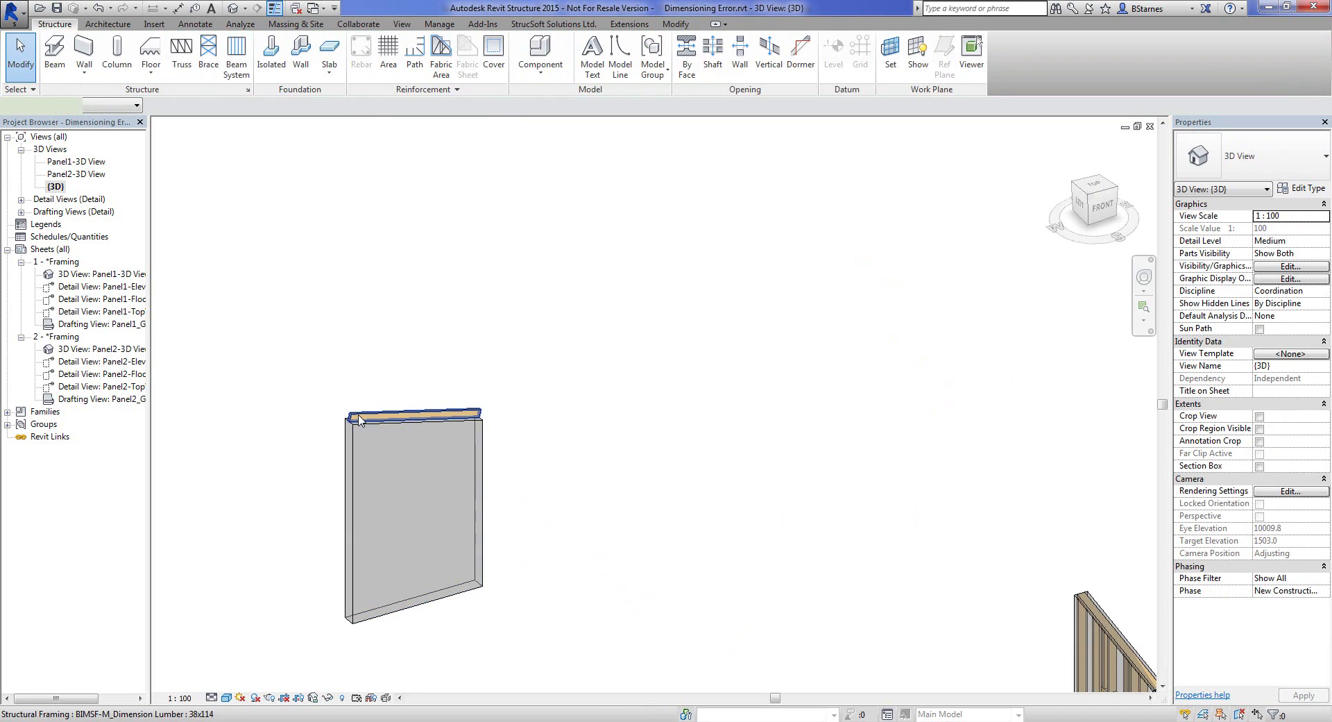
left_click(359, 415)
middle_click_drag(654, 455, 669, 388, "shift")
left_click(670, 476)
- Generate the wall panel drawing for Panel2 from one of its studs, using the MWF - Custom view options and Wall Panel option file
middle_click_drag(677, 572, 597, 531)
scroll(541, 385, "down", 2)
middle_click_drag(748, 437, 689, 515)
scroll(687, 512, "up", 4)
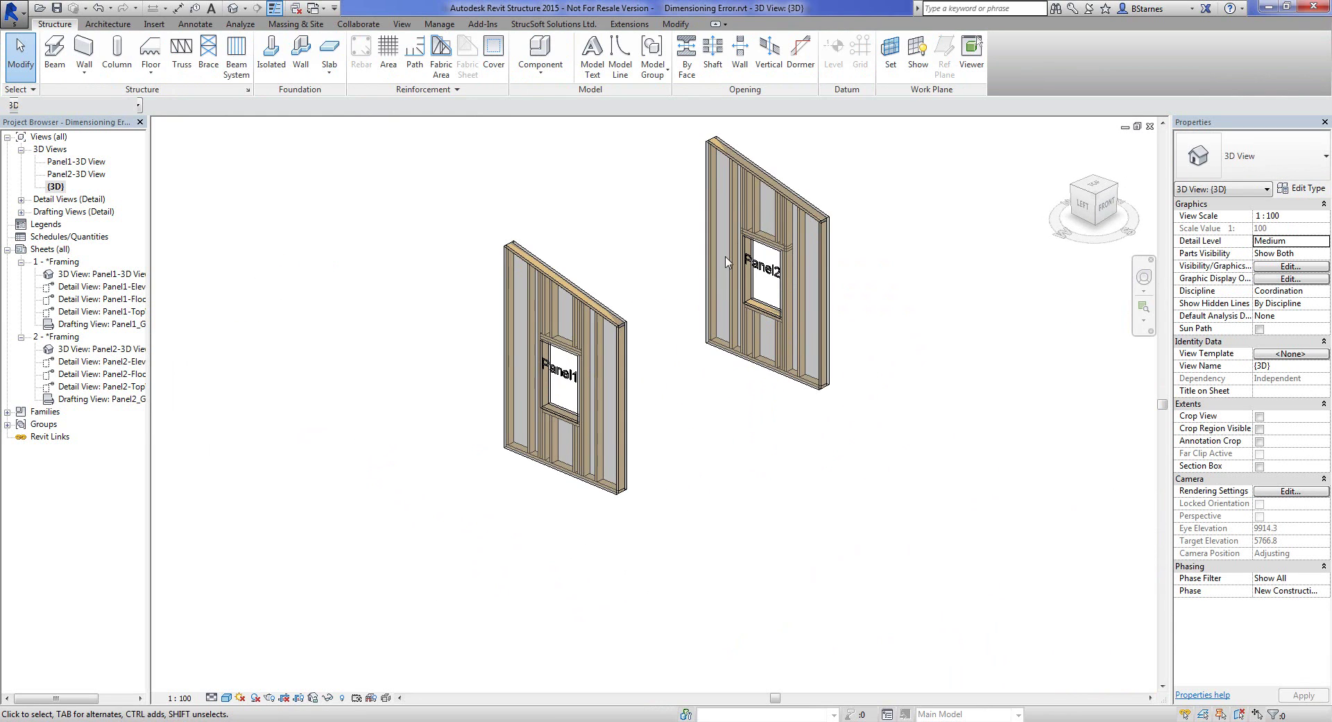
scroll(726, 262, "up", 1)
middle_click_drag(727, 262, 660, 437)
left_click(655, 436)
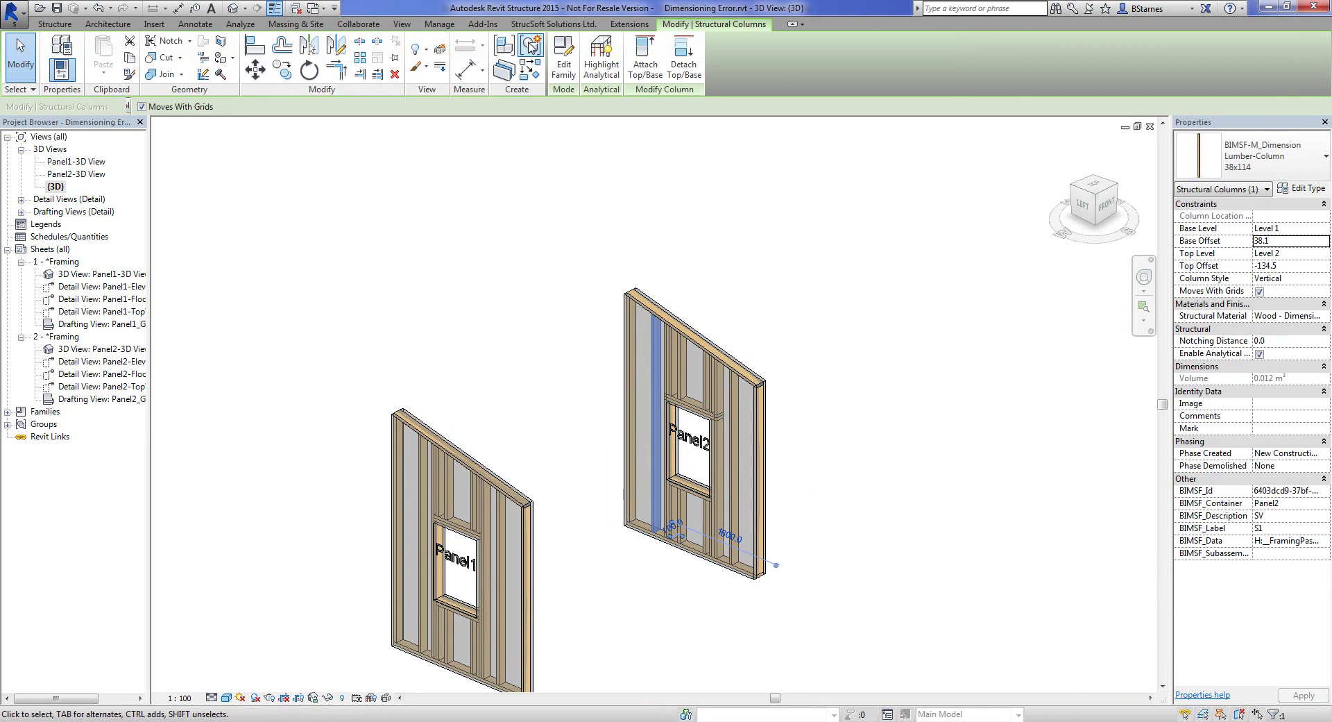
left_click(553, 24)
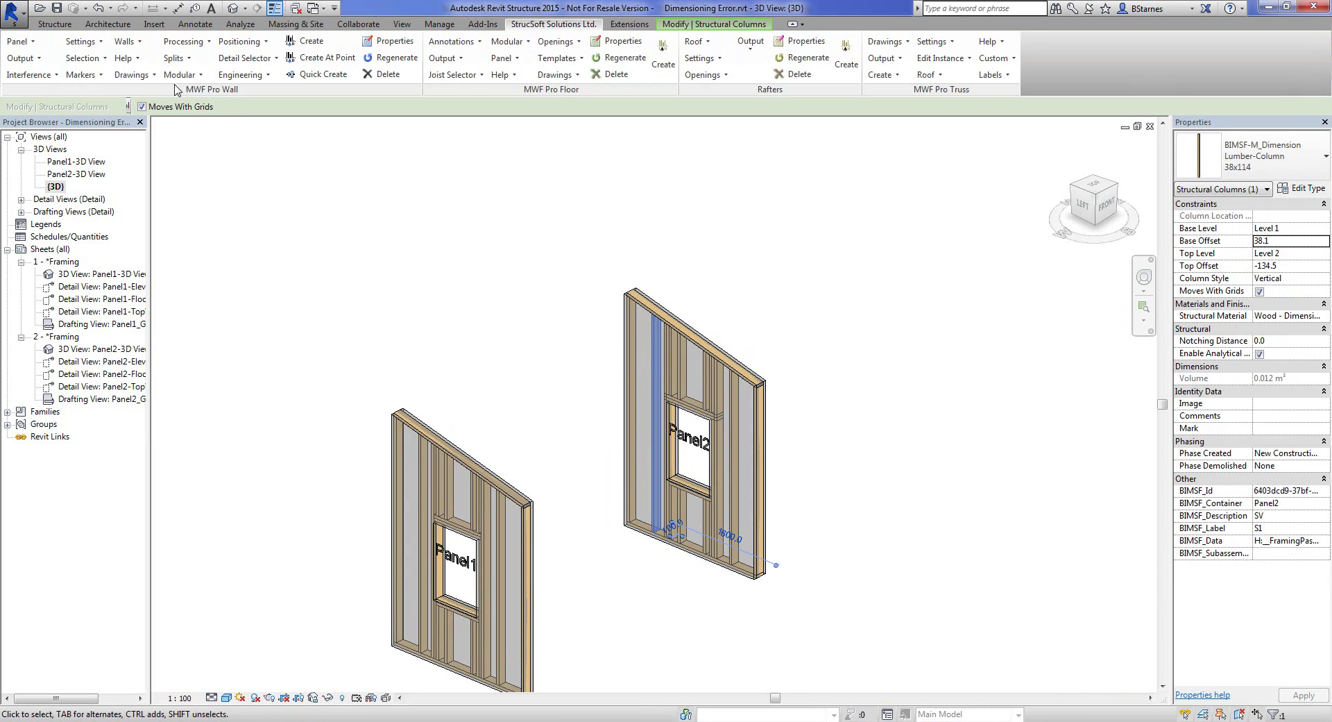
left_click(136, 76)
left_click(139, 99)
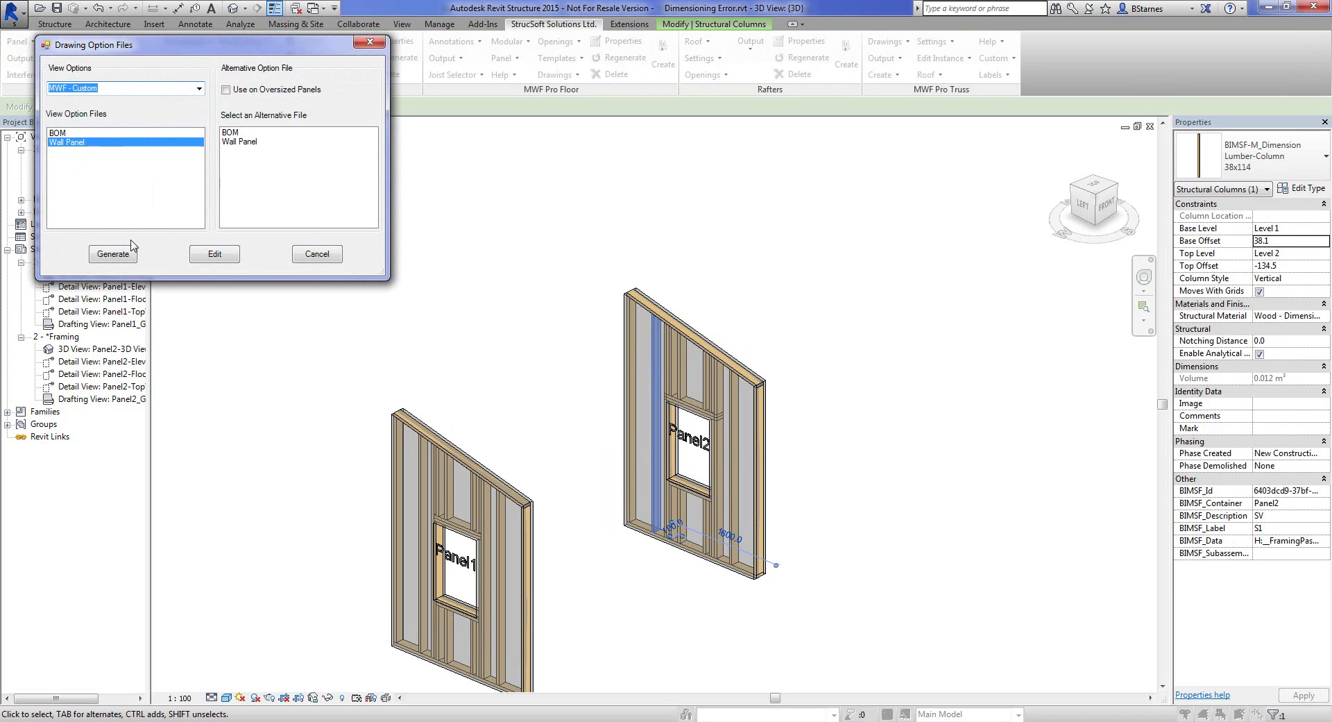
left_click(121, 258)
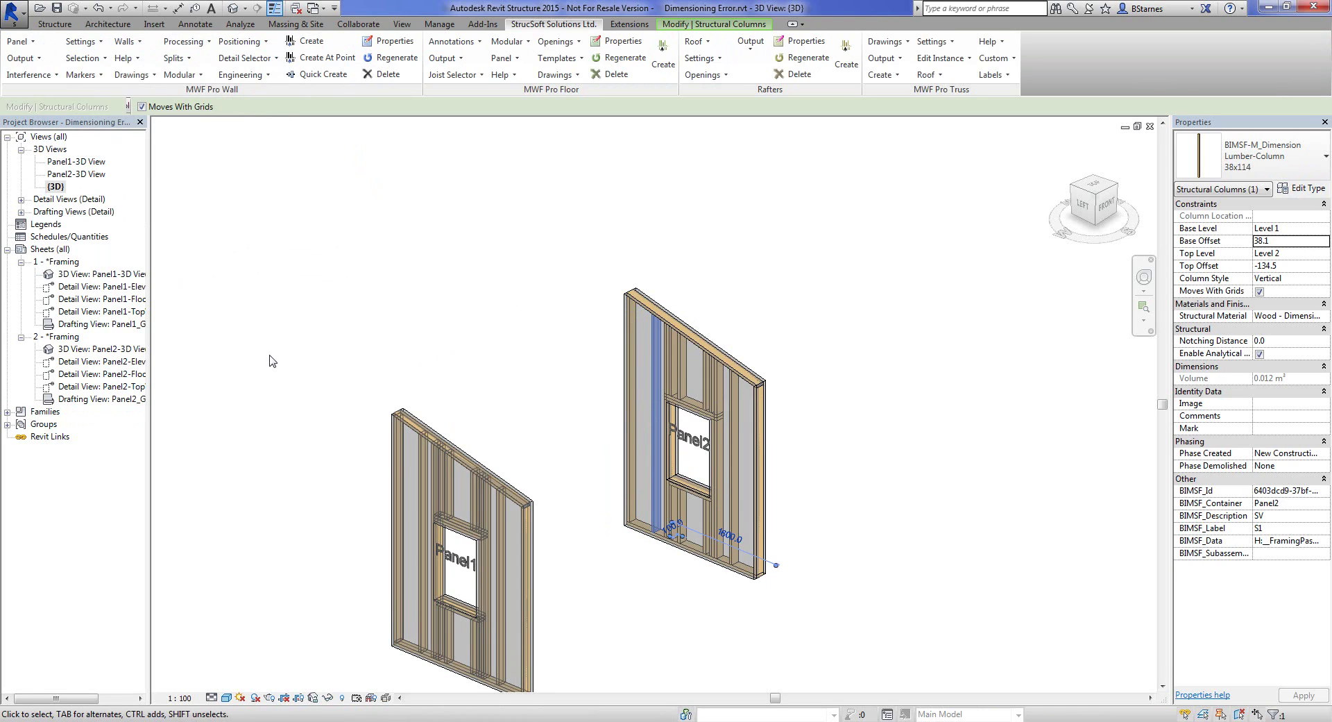
- Open the Panel2-Elevation-Framing detail view and compare its dimensions with the captured Panel1 elevation
double_click(96, 361)
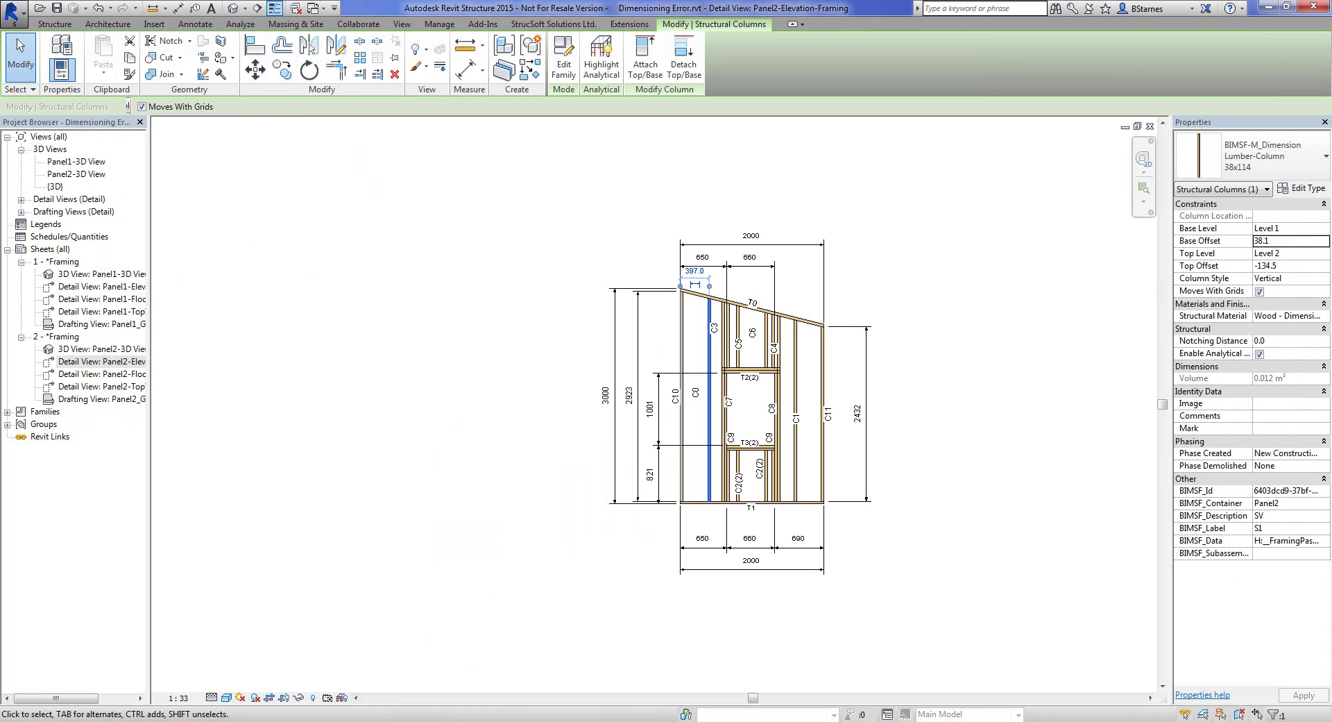
left_click_drag(688, 144, 261, 197)
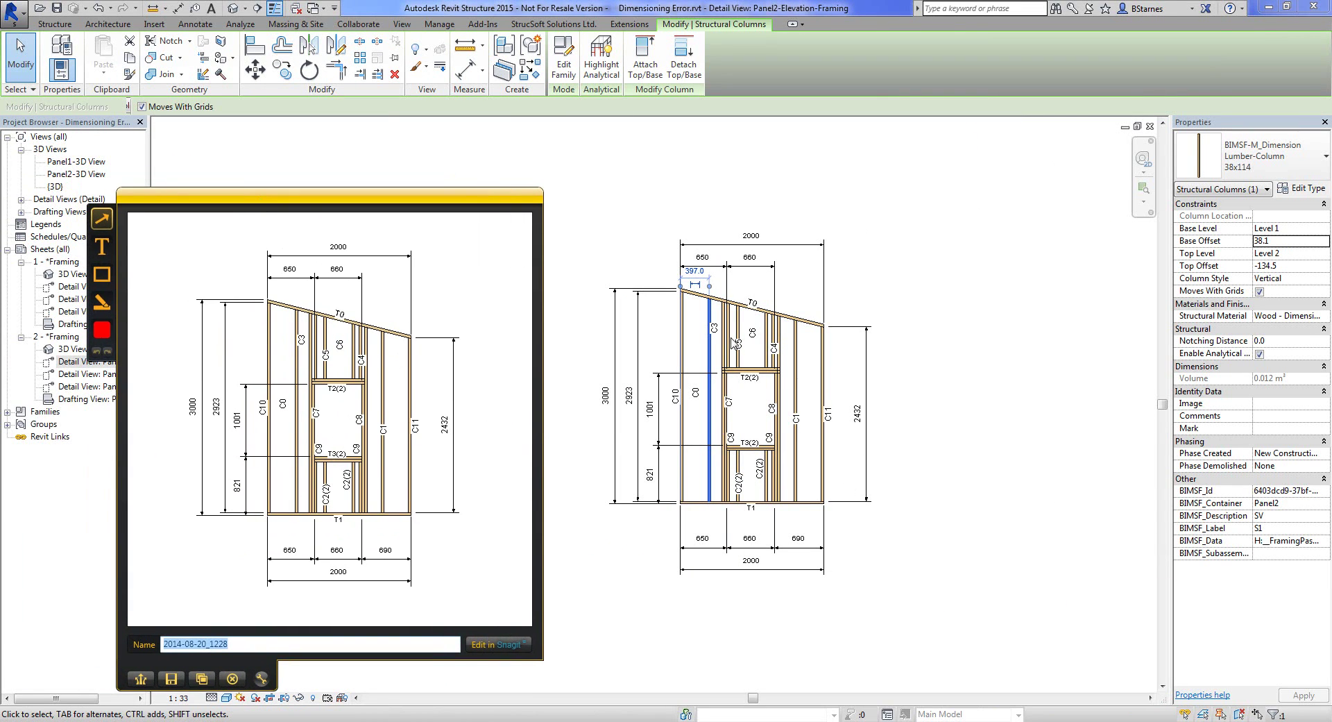
left_click(1033, 398)
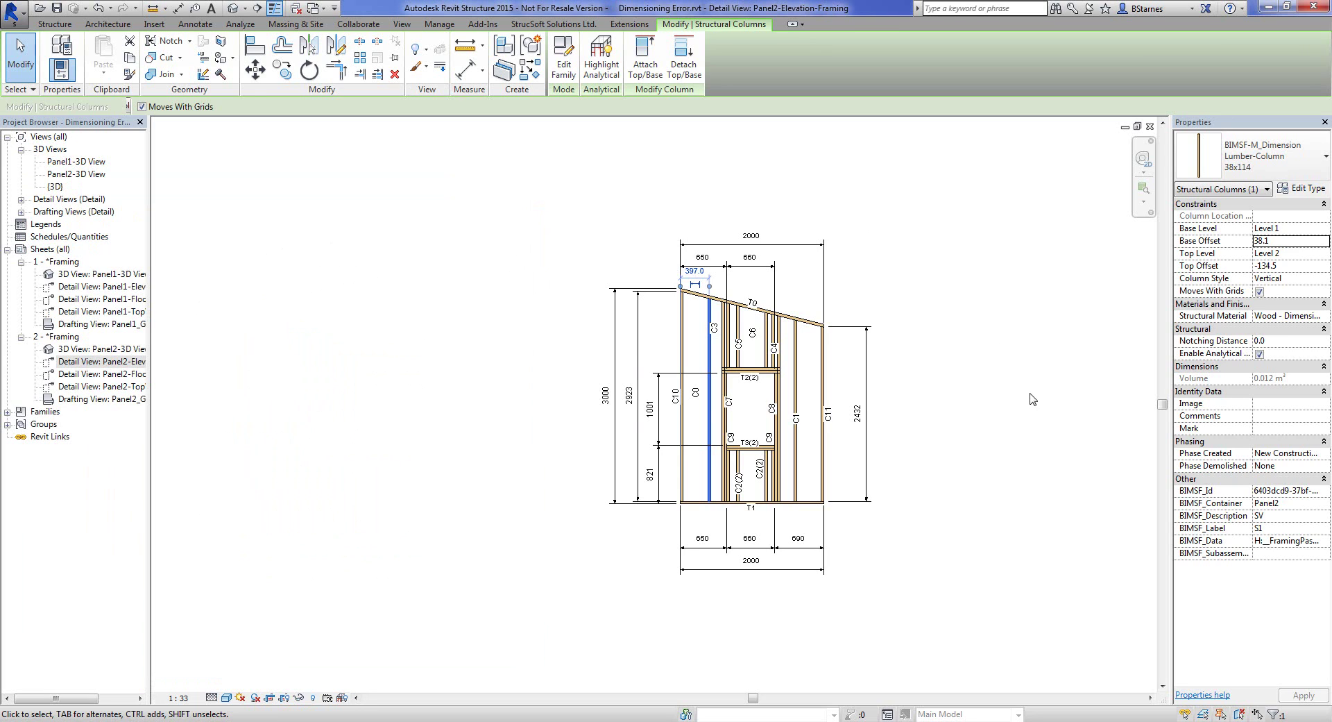
left_click(1028, 393)
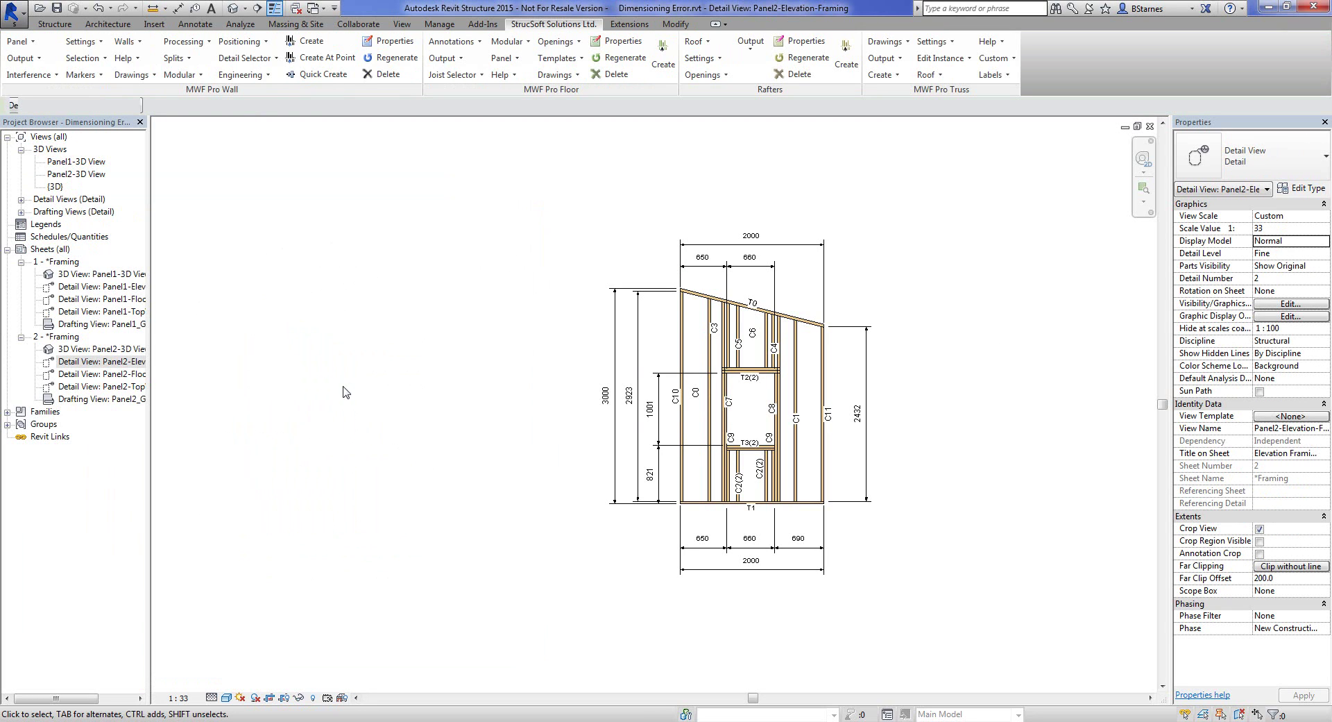
- Open the Panel1-Elevation-Framing detail view and place the captured elevation image beside it for comparison
double_click(106, 289)
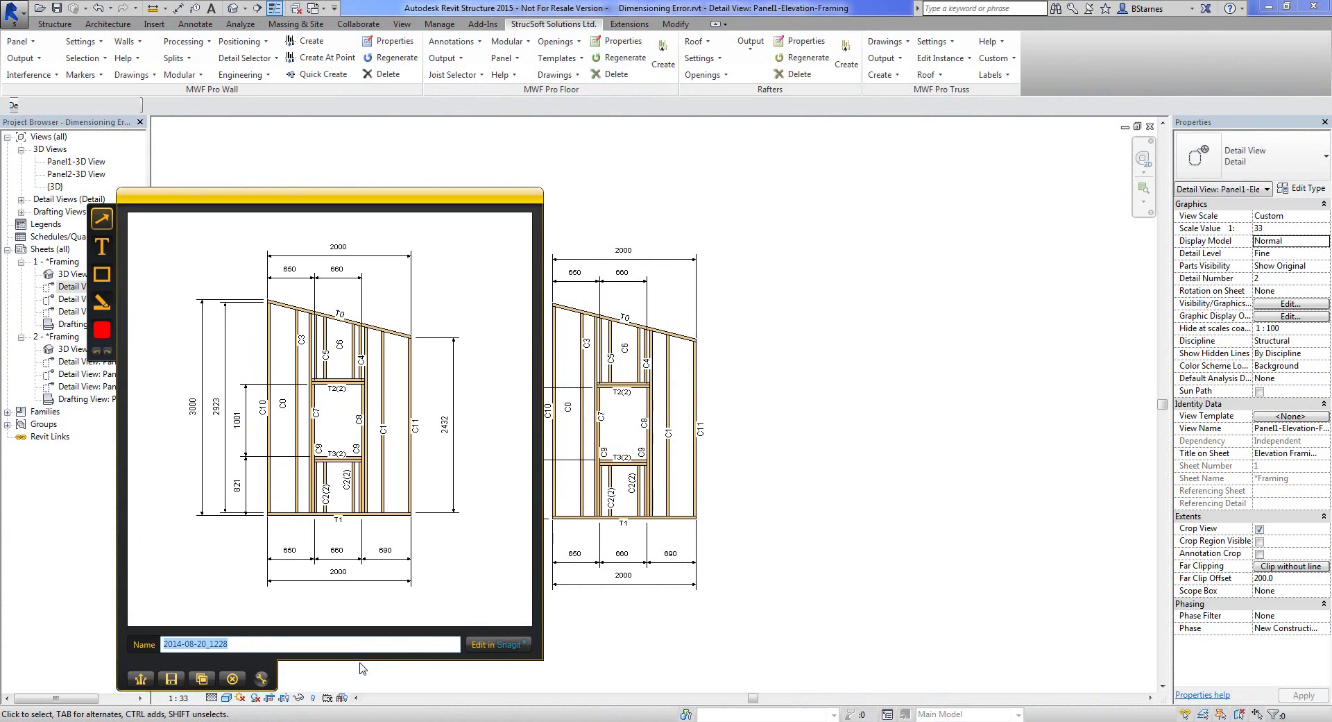
left_click_drag(370, 206, 1048, 184)
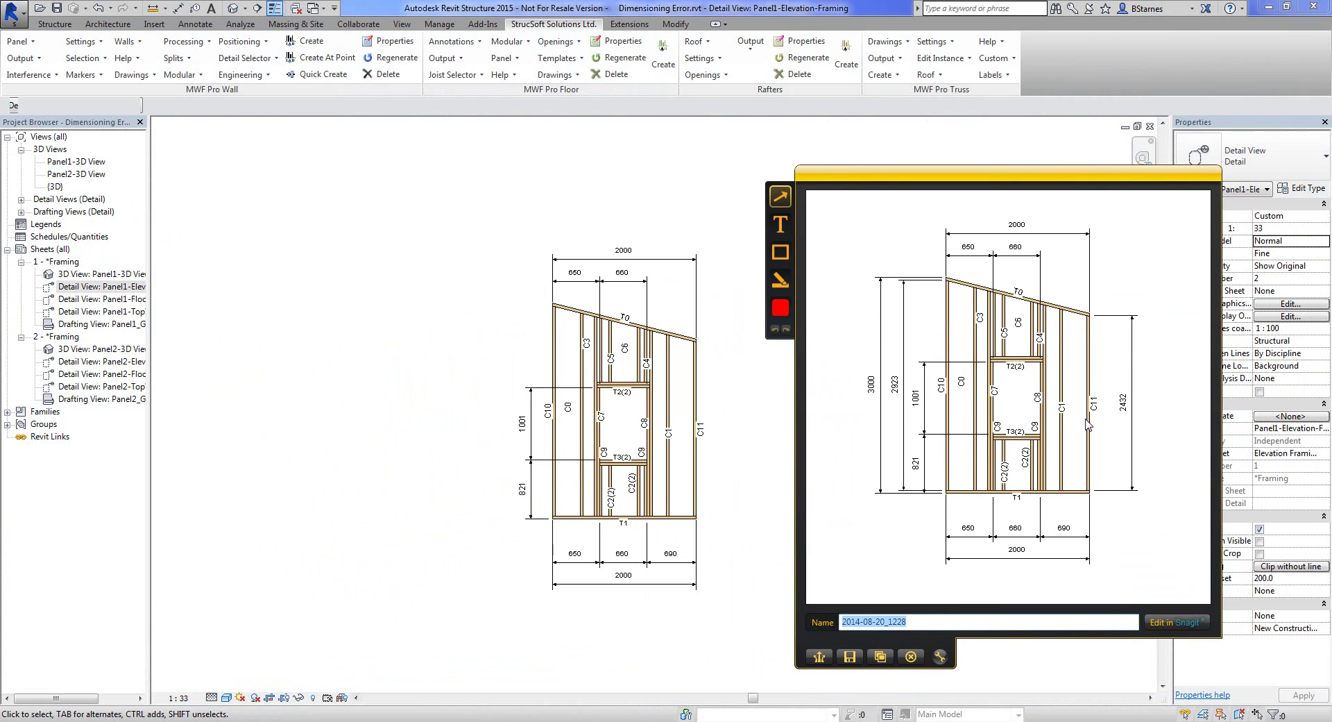